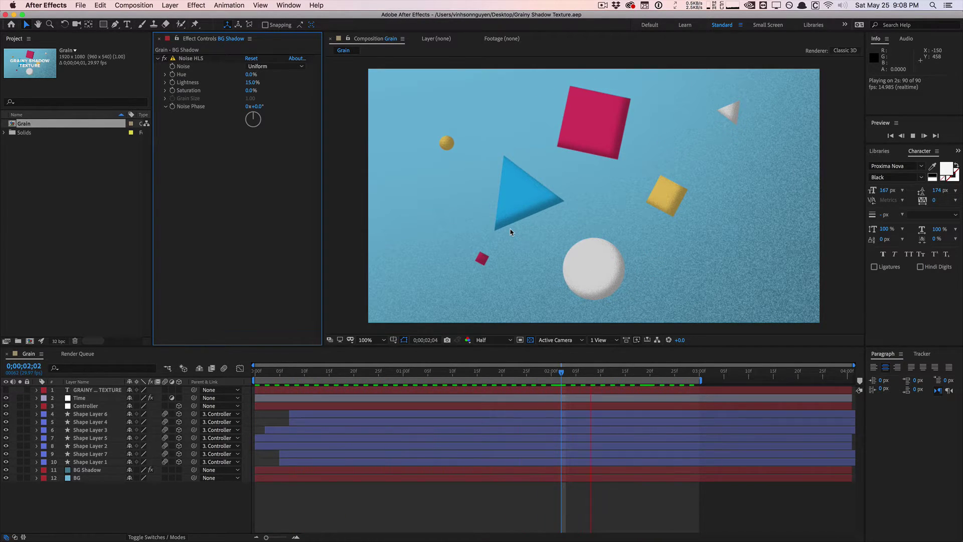
Stop the preview at 0;00;01;24 and switch to Dribbble's 'grainy' search results in Chrome
{"action": "left_click", "coordinate": [521, 372]}
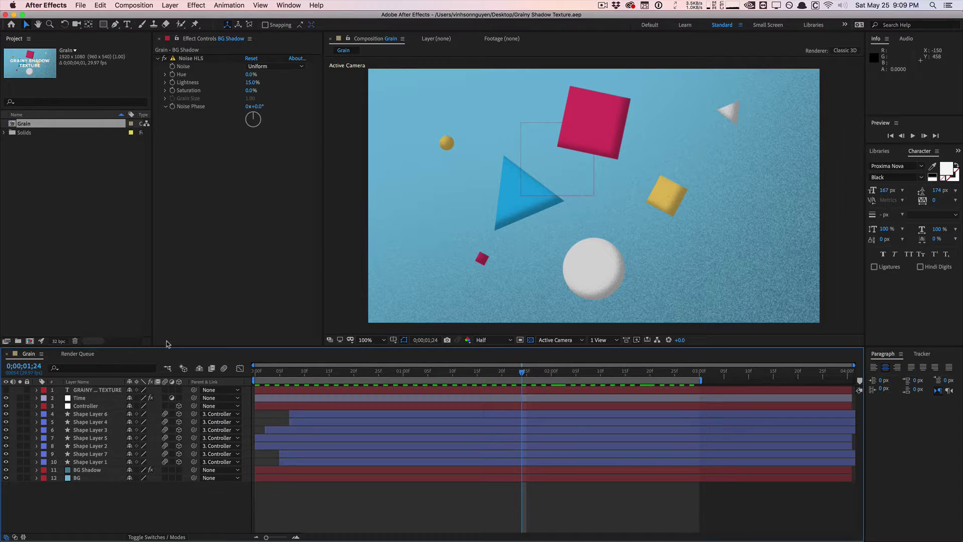
{"action": "key", "text": "super+Tab"}
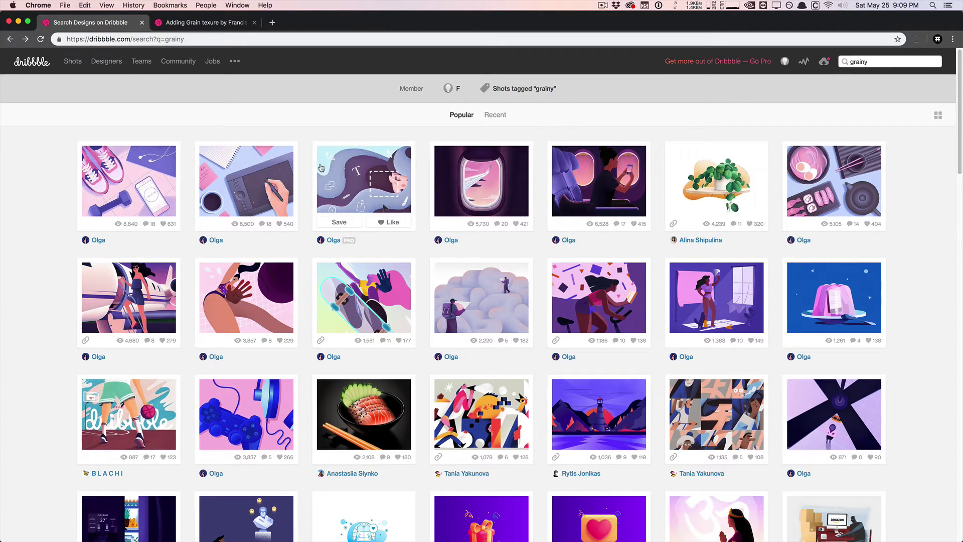
Browse the Process, Designer's Mind and Window or Aisle? shots, then return to the results
{"action": "left_click", "coordinate": [253, 167]}
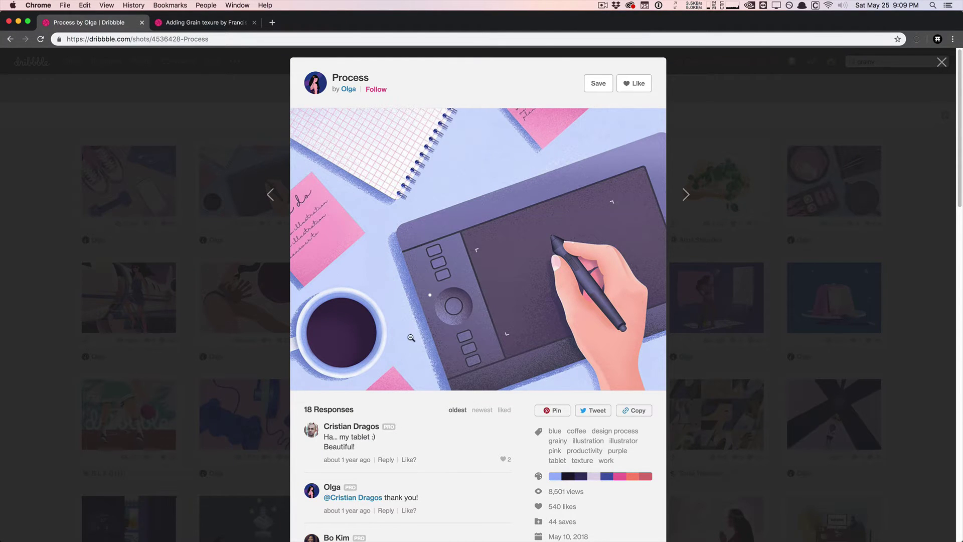
{"action": "left_click", "coordinate": [686, 195]}
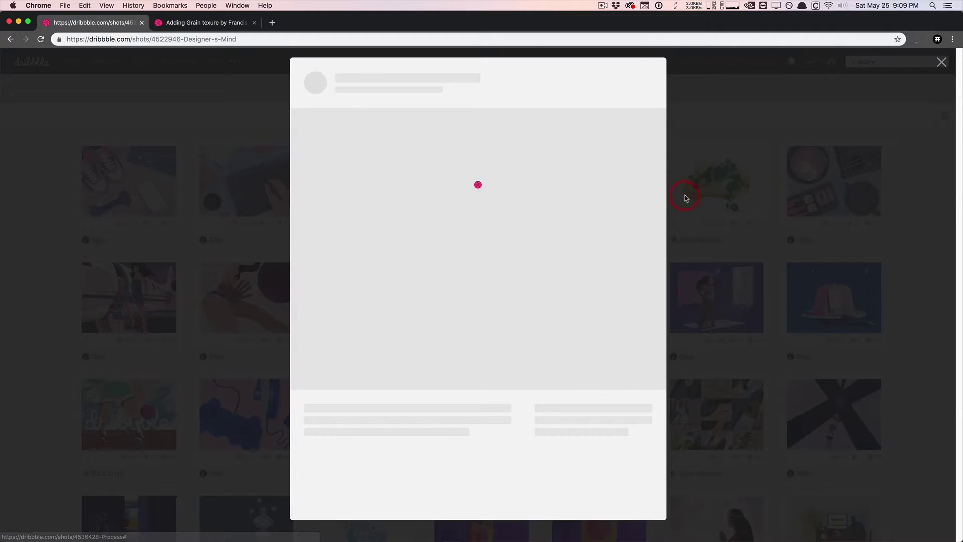
{"action": "left_click", "coordinate": [488, 209]}
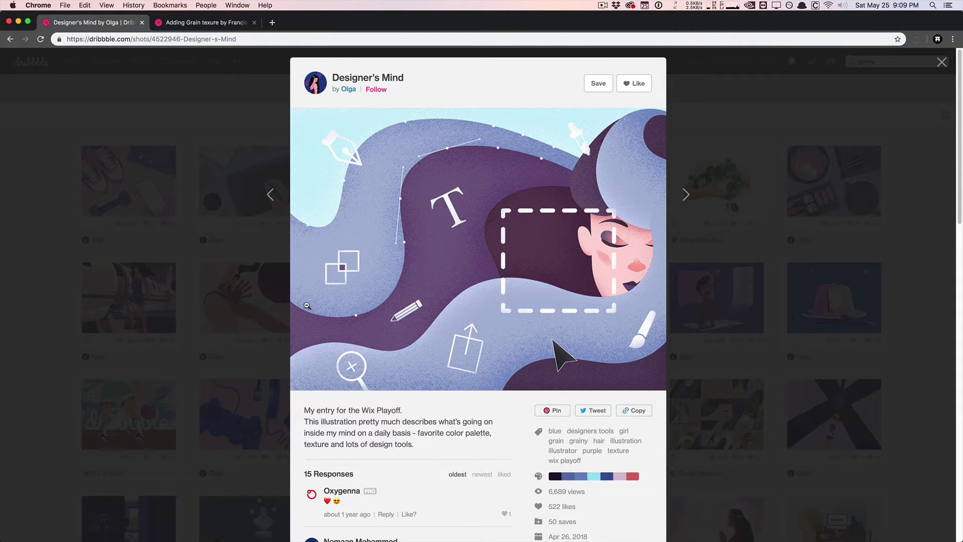
{"action": "left_click", "coordinate": [685, 195]}
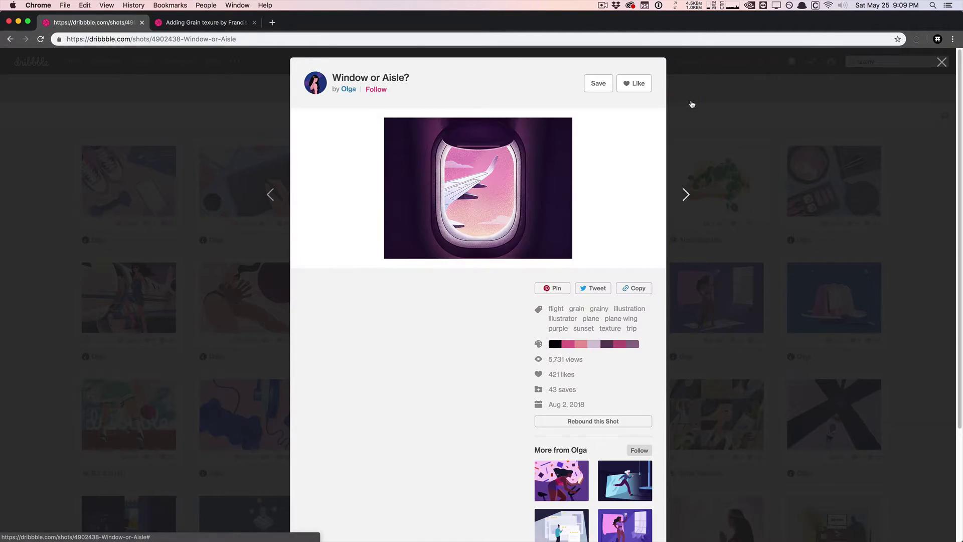
{"action": "left_click", "coordinate": [942, 62]}
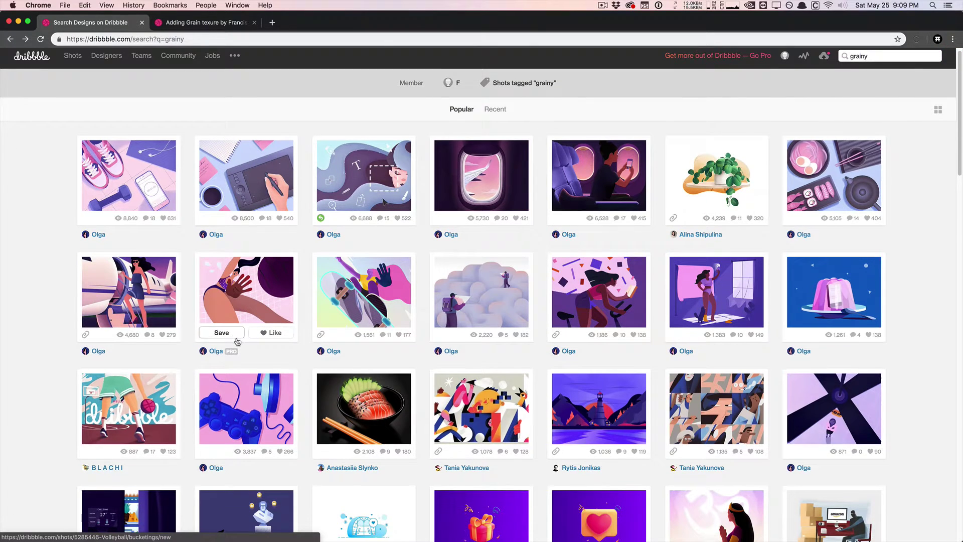
Look at the Mapping The Brain's Genetic Landscape shot, then return to the results
{"action": "scroll", "coordinate": [351, 291], "scroll_direction": "down", "scroll_amount": 1}
{"action": "left_click", "coordinate": [486, 271]}
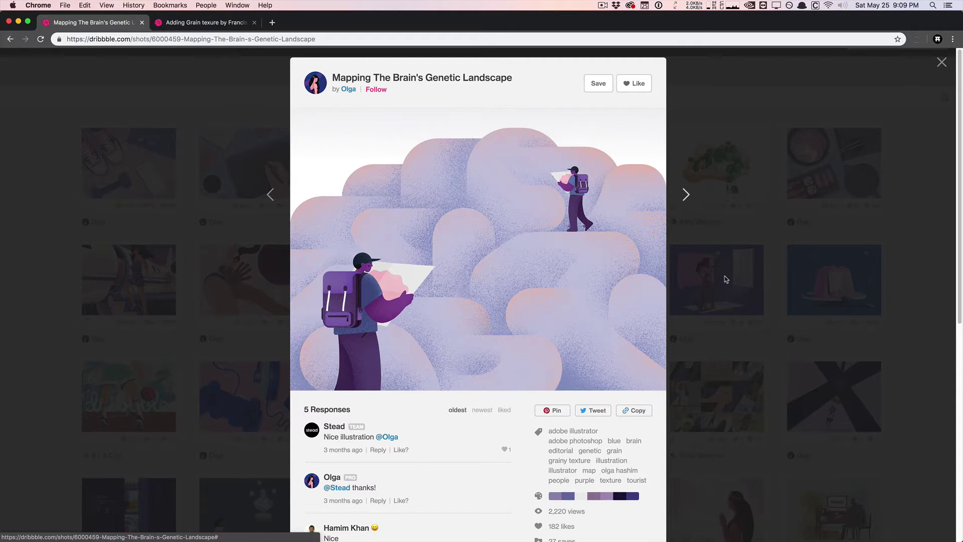
{"action": "left_click", "coordinate": [940, 65]}
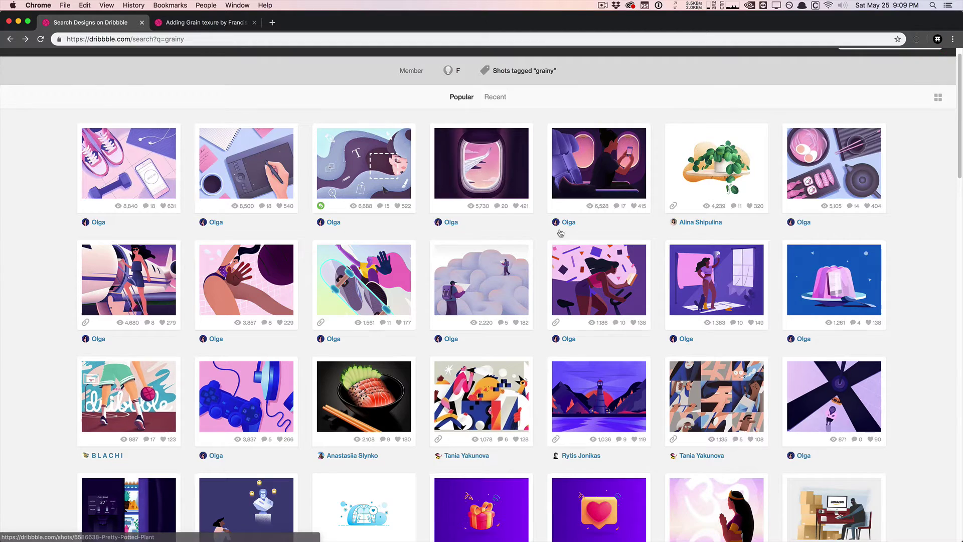
Scroll further through the grainy results and view the Adding Grain texure shot
{"action": "scroll", "coordinate": [390, 342], "scroll_direction": "down", "scroll_amount": 10}
{"action": "scroll", "coordinate": [390, 342], "scroll_direction": "down", "scroll_amount": 10}
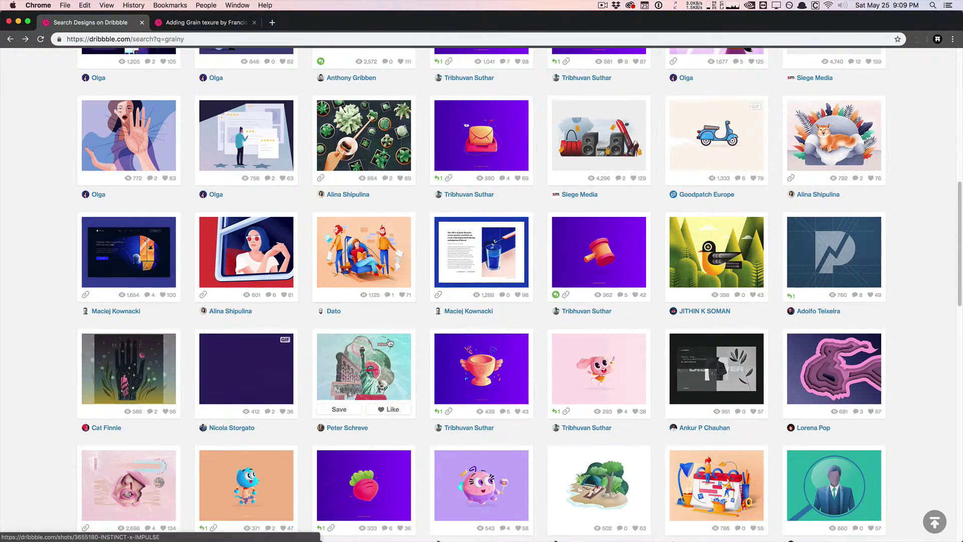
{"action": "scroll", "coordinate": [389, 343], "scroll_direction": "down", "scroll_amount": 5}
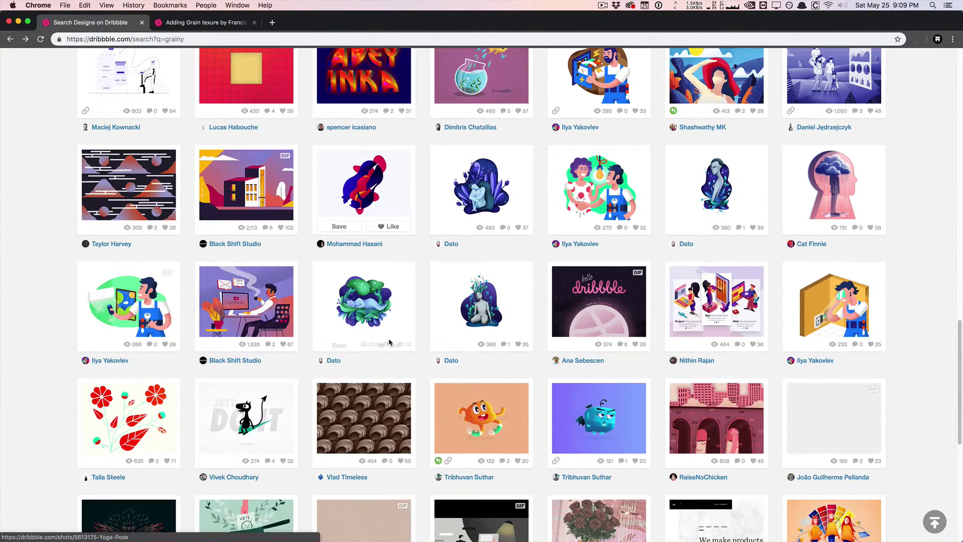
{"action": "left_click", "coordinate": [212, 24]}
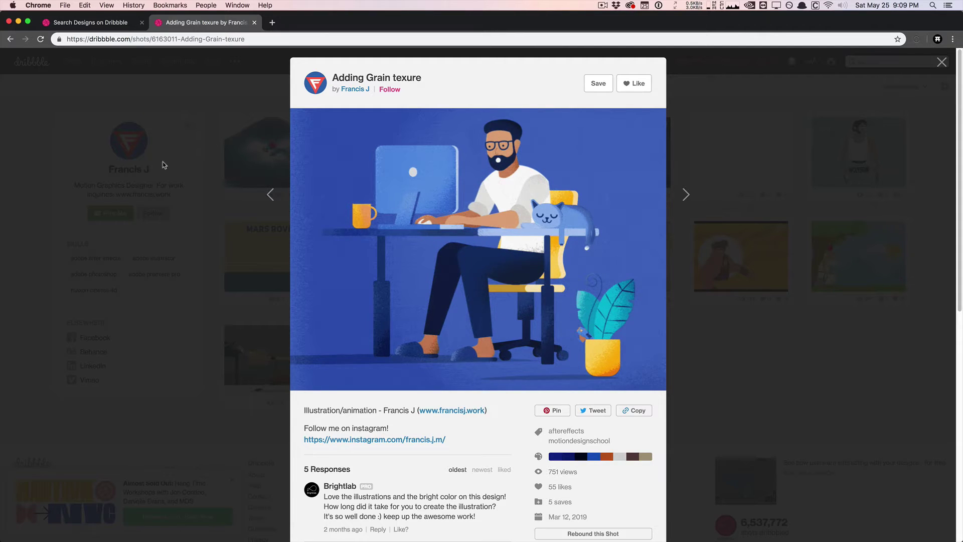
Minimise Chrome to reveal the After Effects Grain composition
{"action": "left_click", "coordinate": [18, 22]}
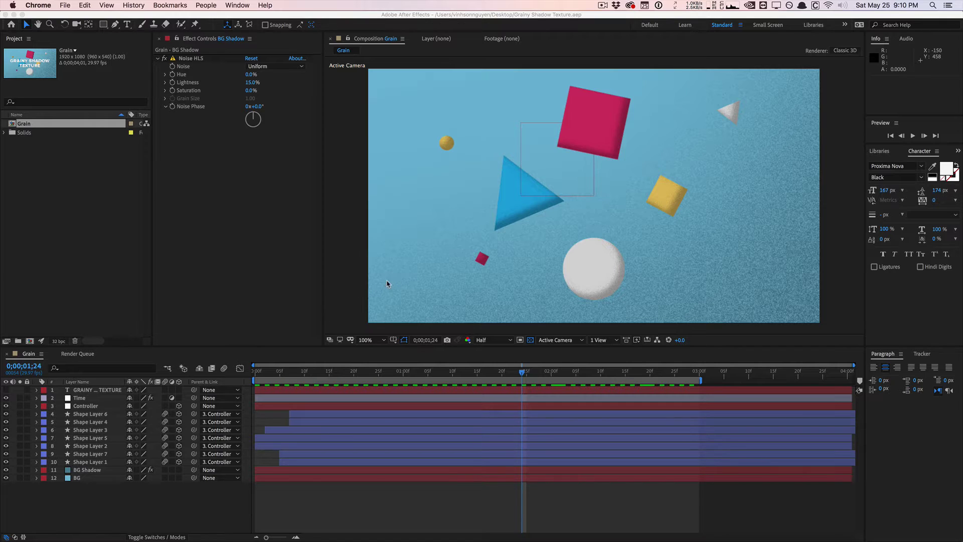
Check the sphere, cube, Shape Layer 5 and triangle layers, ending on Shape Layer 4
{"action": "left_click", "coordinate": [96, 422]}
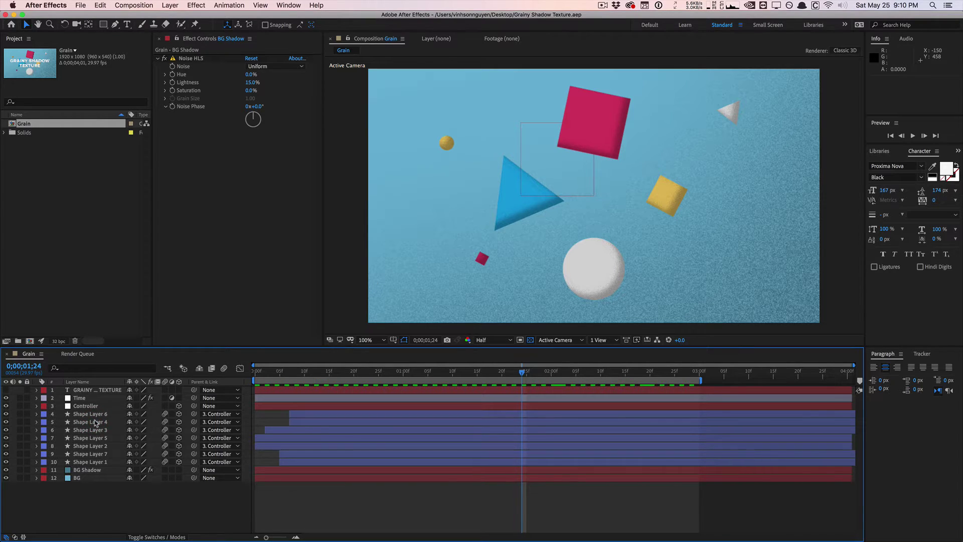
{"action": "left_click", "coordinate": [96, 423]}
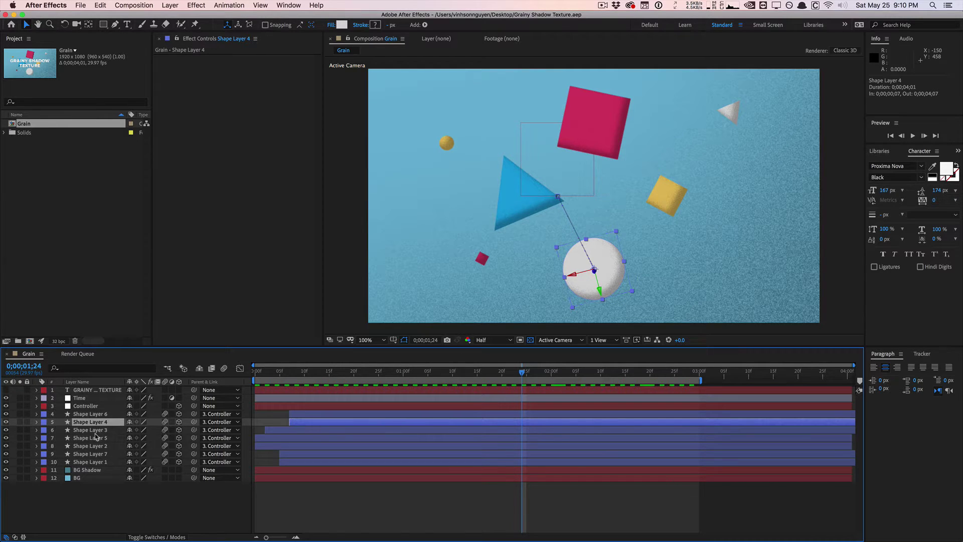
{"action": "left_click", "coordinate": [91, 462]}
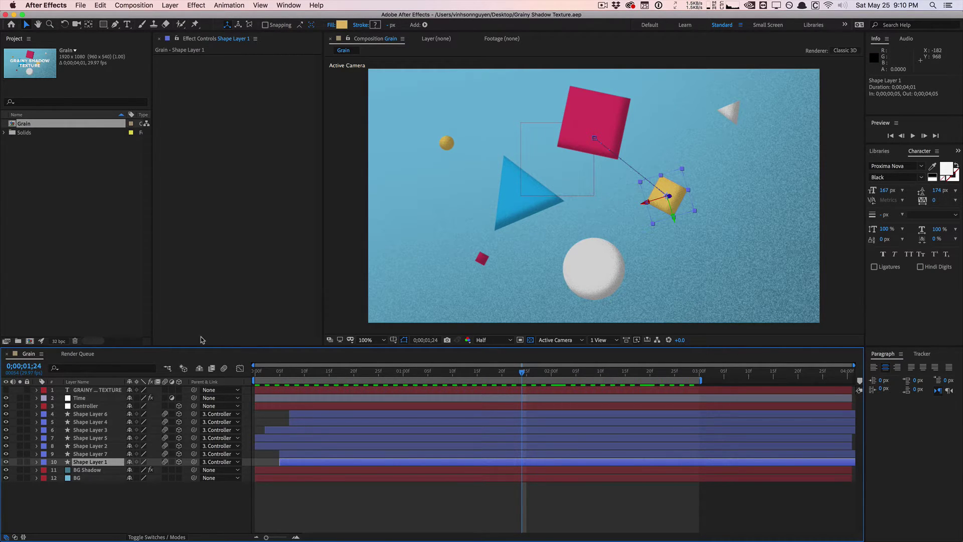
{"action": "left_click", "coordinate": [94, 438]}
{"action": "left_click", "coordinate": [93, 447]}
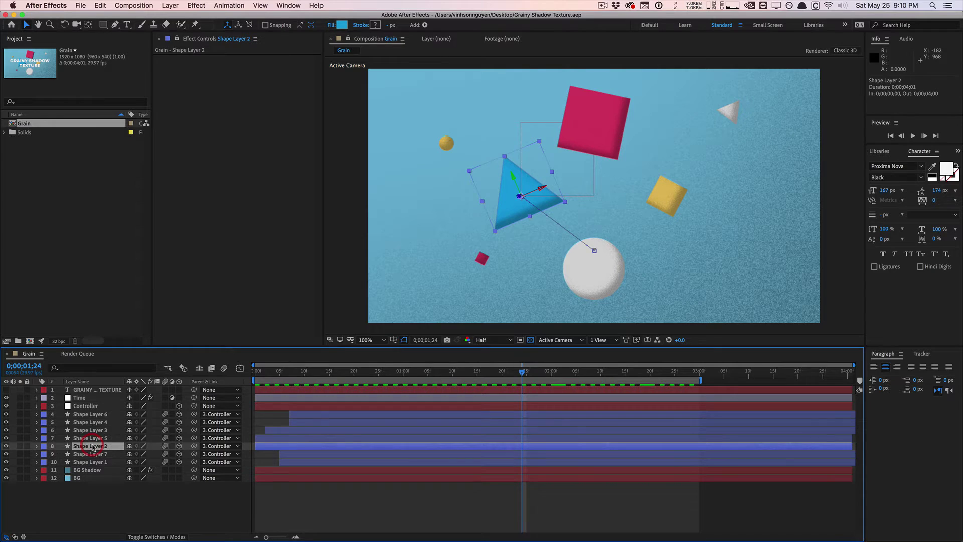
{"action": "left_click", "coordinate": [97, 423]}
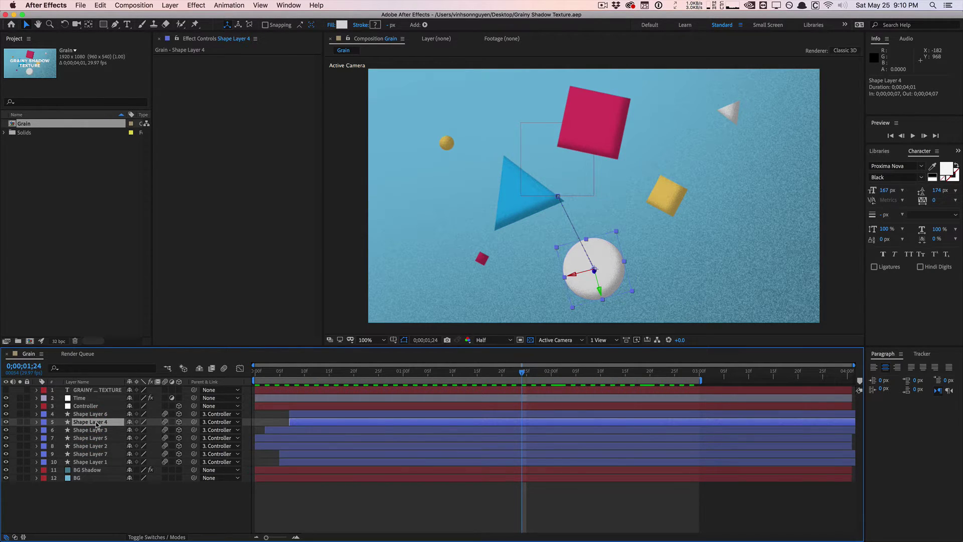
Delete Shape Layer 4's Layer Styles group, removing its Inner Shadow
{"action": "left_click", "coordinate": [36, 423]}
{"action": "left_click", "coordinate": [57, 463]}
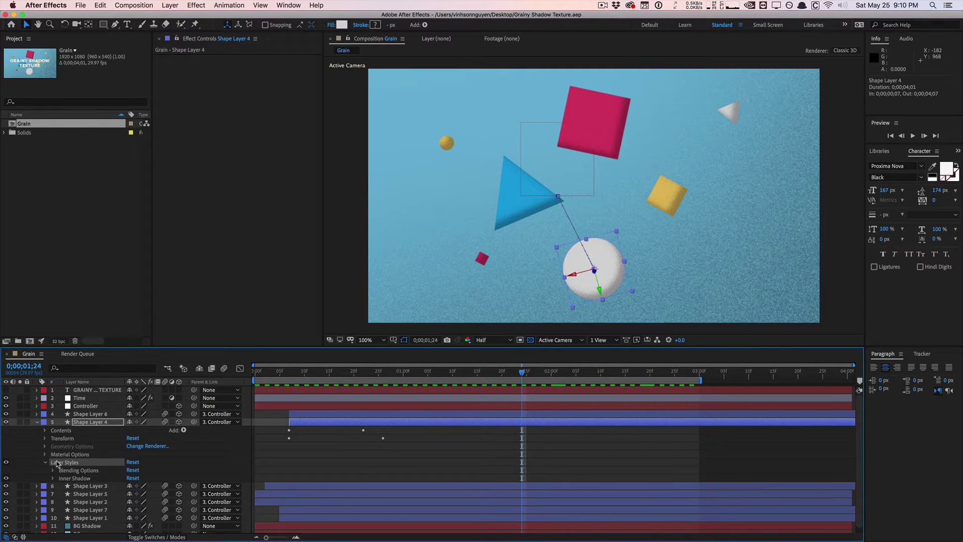
{"action": "key", "text": "Delete"}
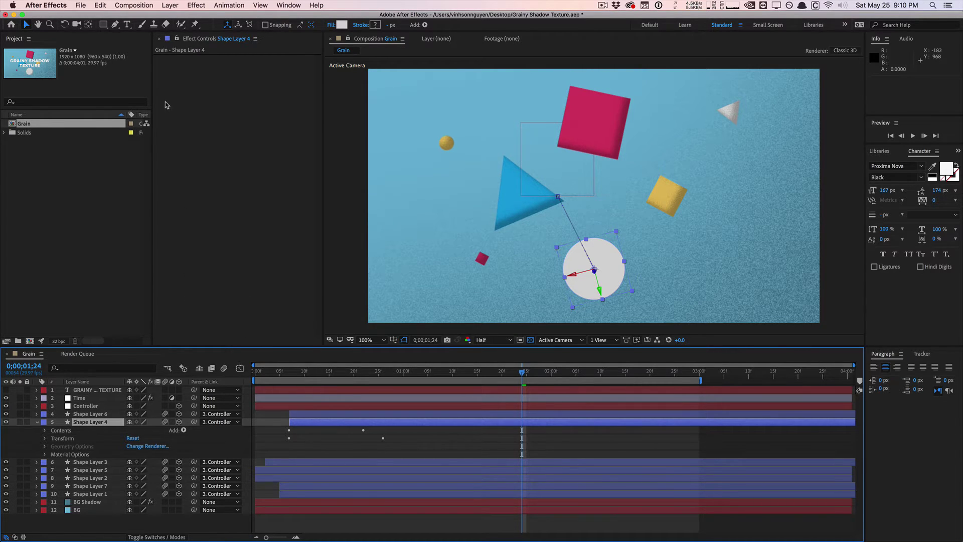
Add an Inner Shadow style to Shape Layer 4 from Layer > Layer Styles
{"action": "left_click", "coordinate": [169, 5]}
{"action": "mouse_move", "coordinate": [210, 275]}
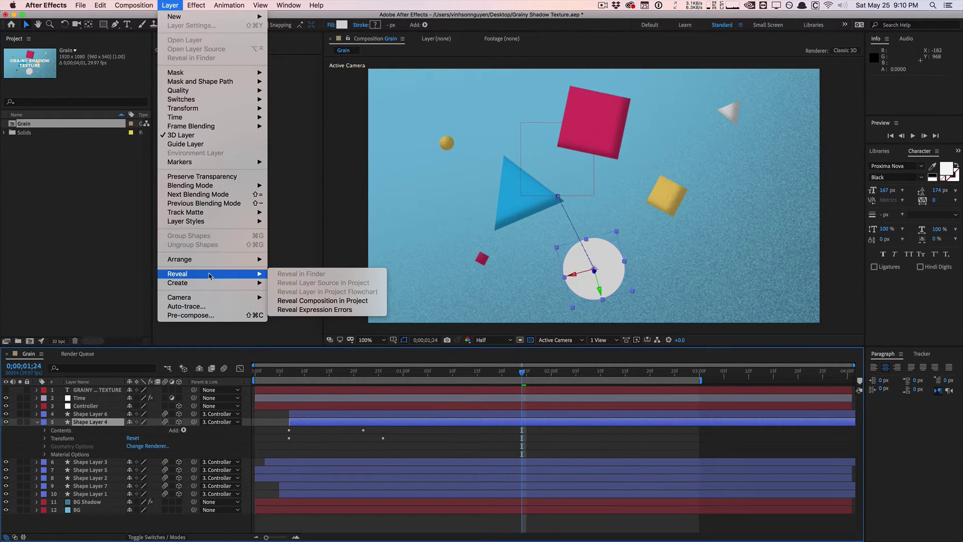
{"action": "mouse_move", "coordinate": [227, 225]}
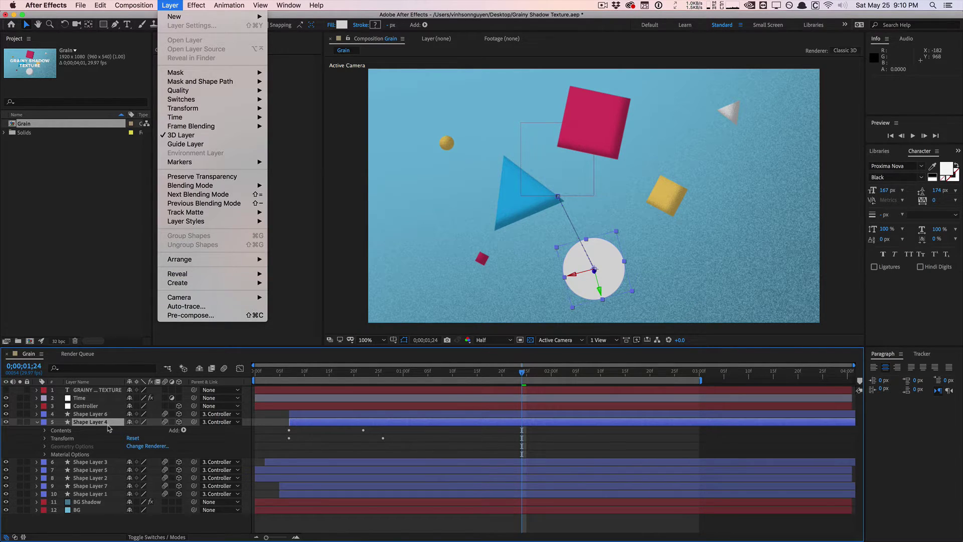
{"action": "left_click", "coordinate": [169, 5]}
{"action": "left_click", "coordinate": [170, 5]}
{"action": "mouse_move", "coordinate": [219, 221]}
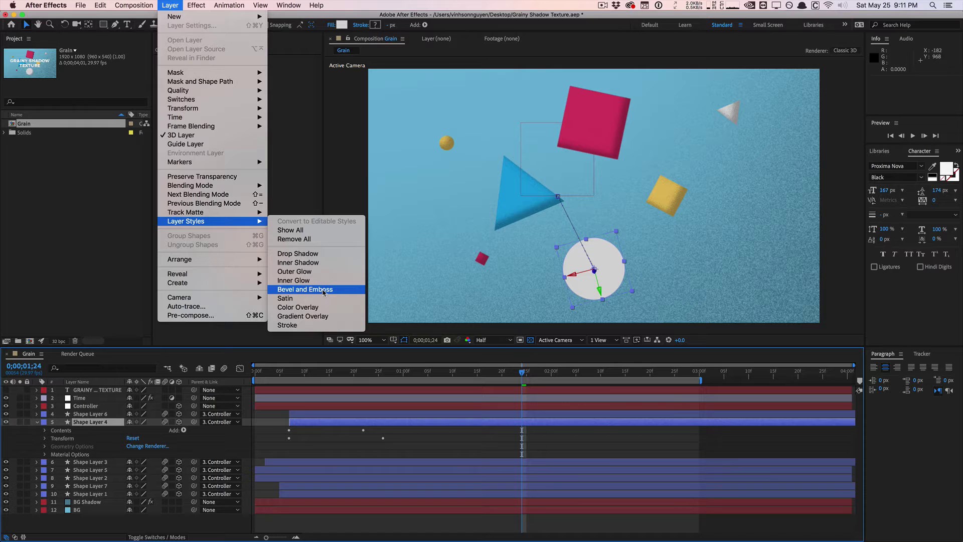
{"action": "left_click", "coordinate": [322, 263]}
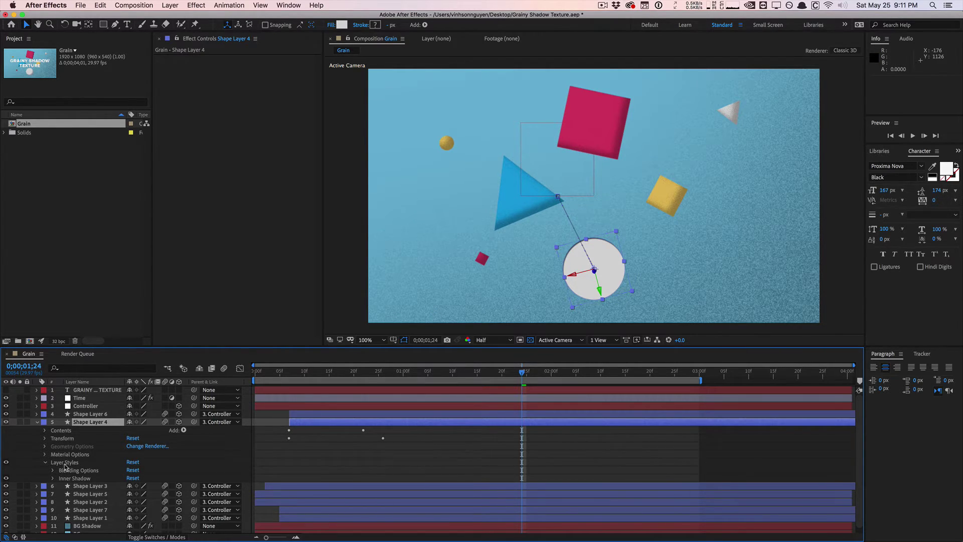
Set the sphere's Inner Shadow blend mode to Normal and its Size to 20.0
{"action": "key", "text": "period"}
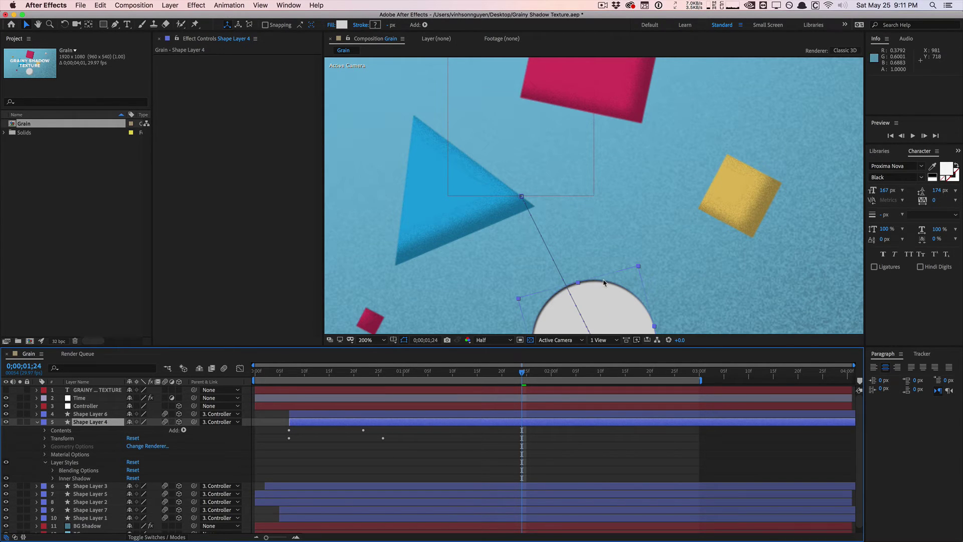
{"action": "key", "text": "comma"}
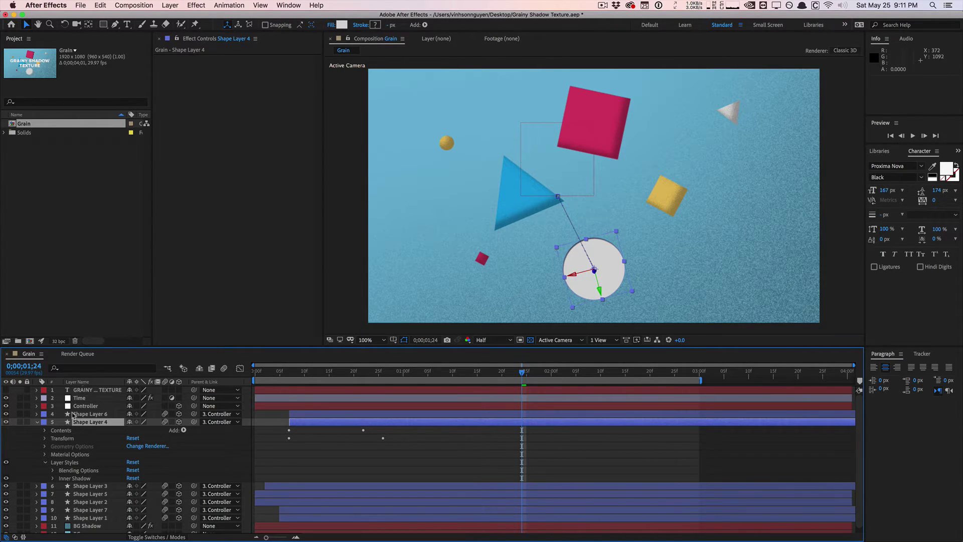
{"action": "left_click_drag", "start_coordinate": [84, 347], "coordinate": [88, 285]}
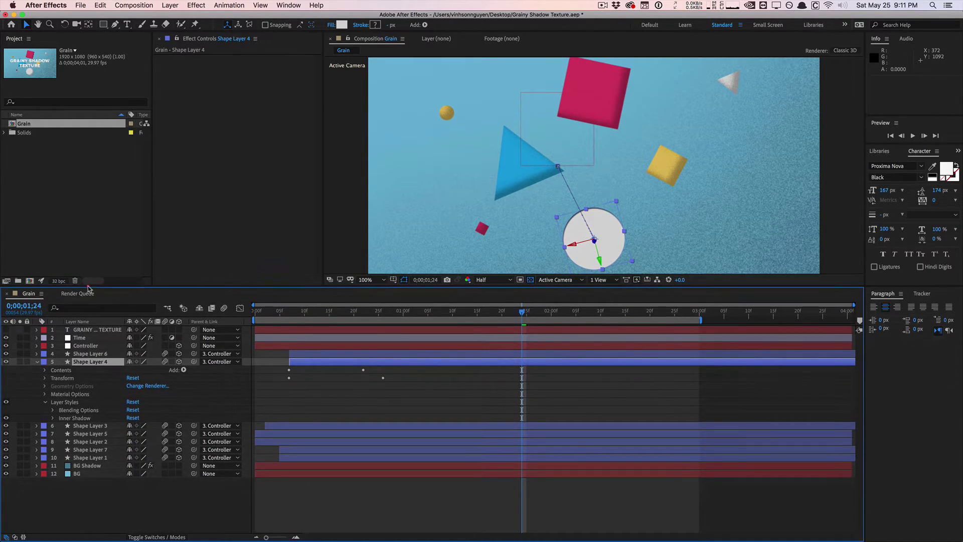
{"action": "left_click", "coordinate": [53, 418]}
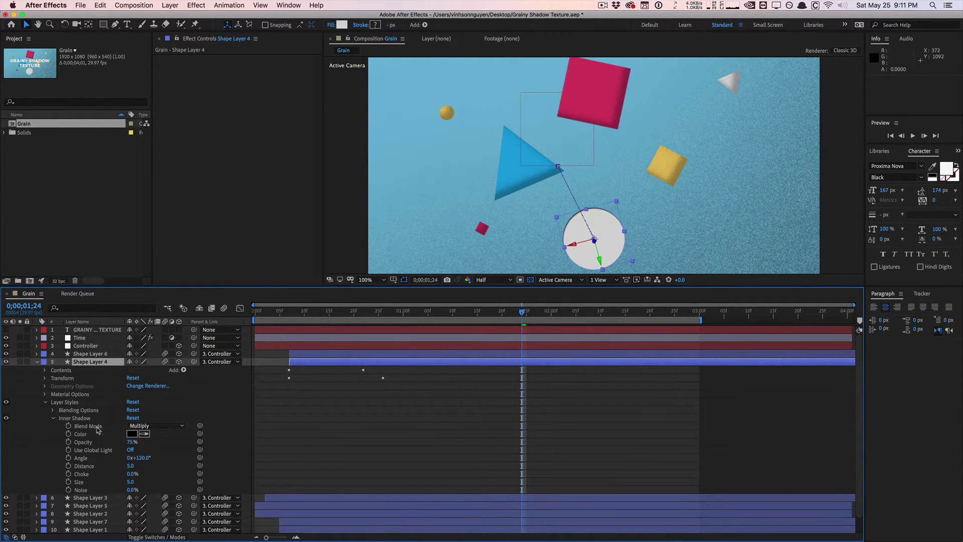
{"action": "left_click", "coordinate": [155, 425]}
{"action": "left_click", "coordinate": [157, 263]}
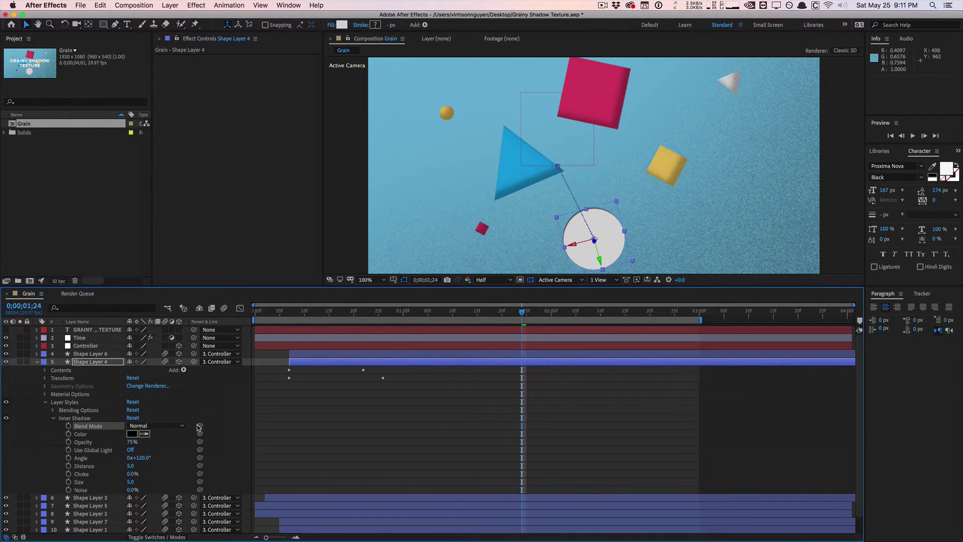
{"action": "left_click", "coordinate": [130, 482]}
{"action": "type", "text": "20"}
{"action": "key", "text": "Return"}
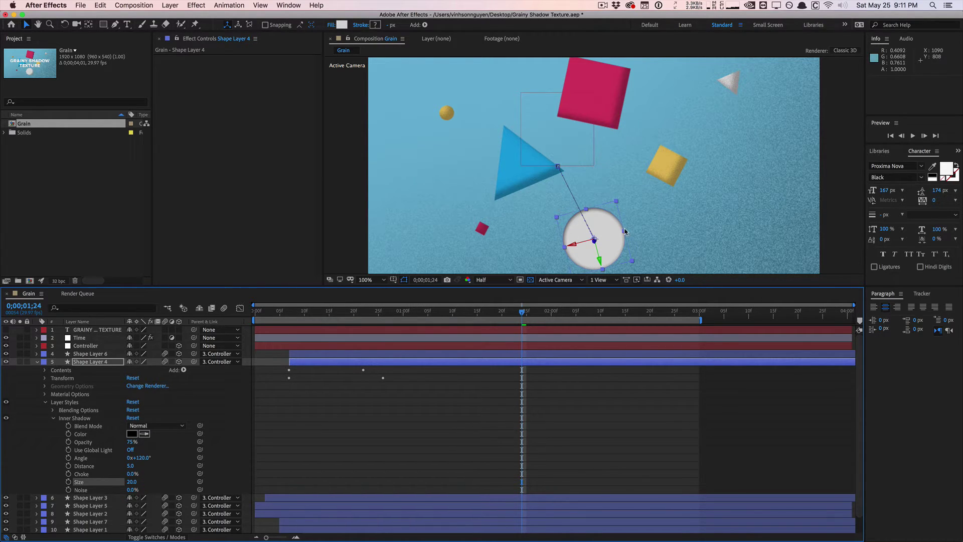
Adjust the Inner Shadow angle to about −31° and size to 32, with Distance 70
{"action": "left_click_drag", "start_coordinate": [146, 462], "coordinate": [98, 457]}
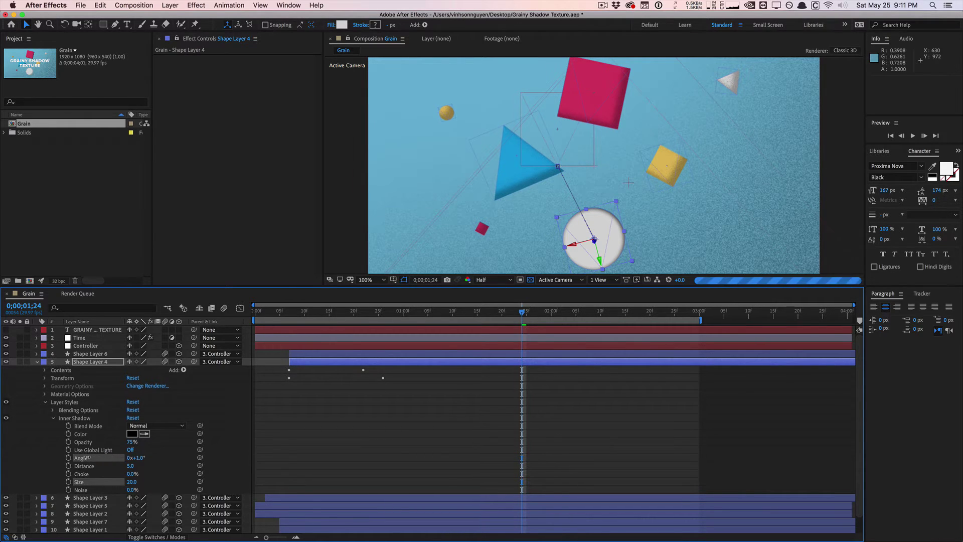
{"action": "left_click_drag", "start_coordinate": [87, 458], "coordinate": [90, 457]}
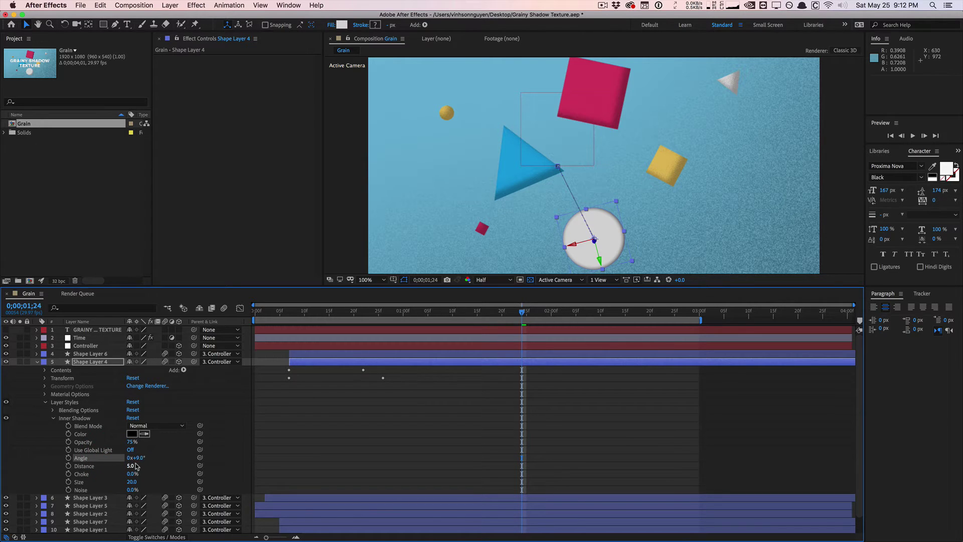
{"action": "left_click", "coordinate": [103, 468]}
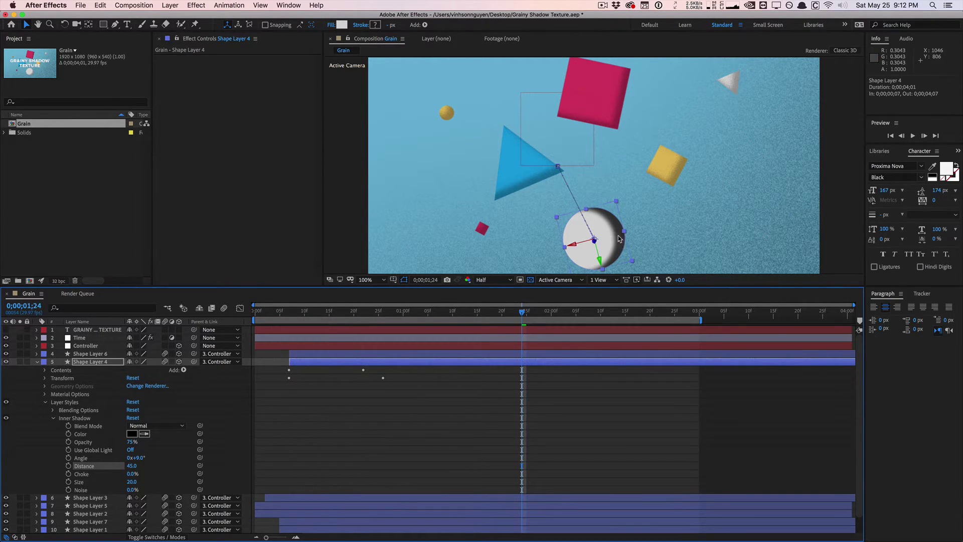
{"action": "left_click_drag", "start_coordinate": [142, 460], "coordinate": [134, 457]}
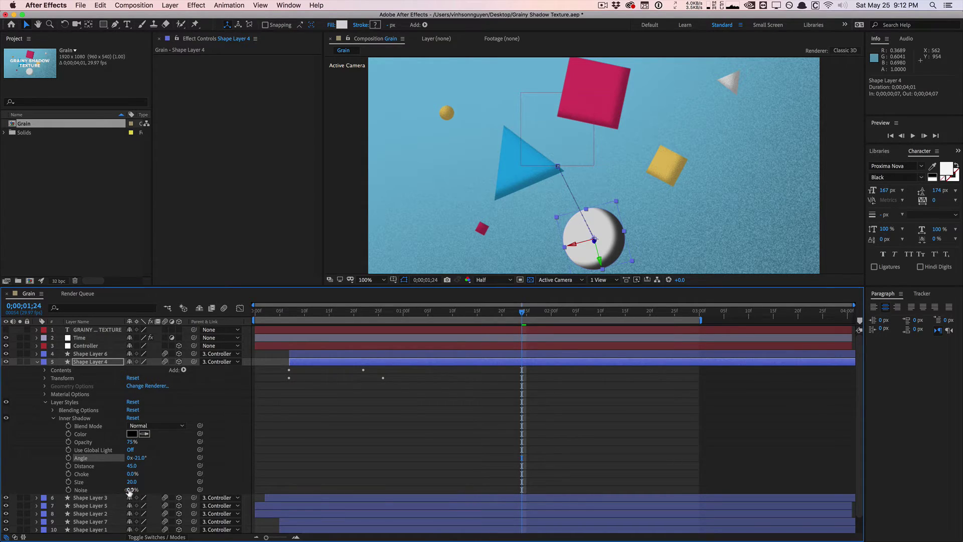
{"action": "left_click_drag", "start_coordinate": [133, 482], "coordinate": [136, 484]}
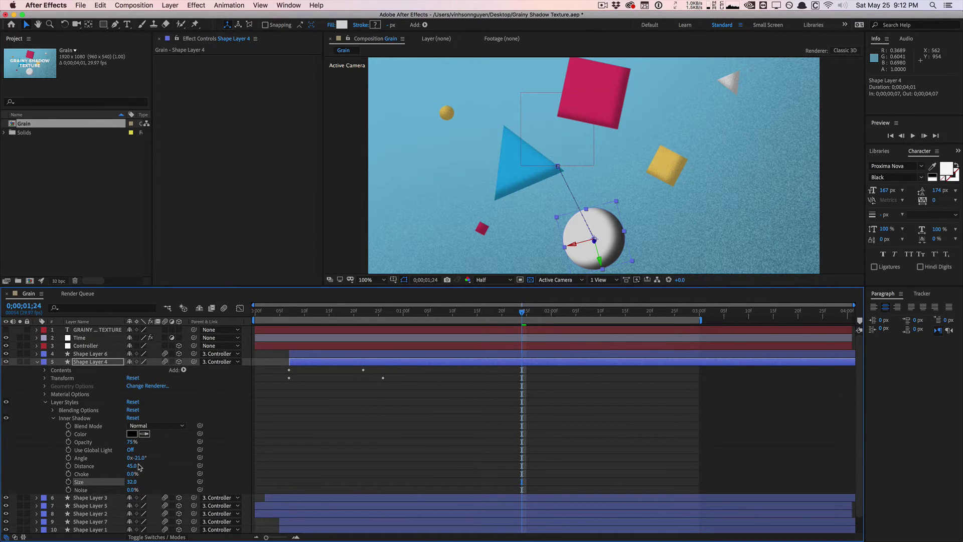
{"action": "left_click_drag", "start_coordinate": [135, 470], "coordinate": [160, 464]}
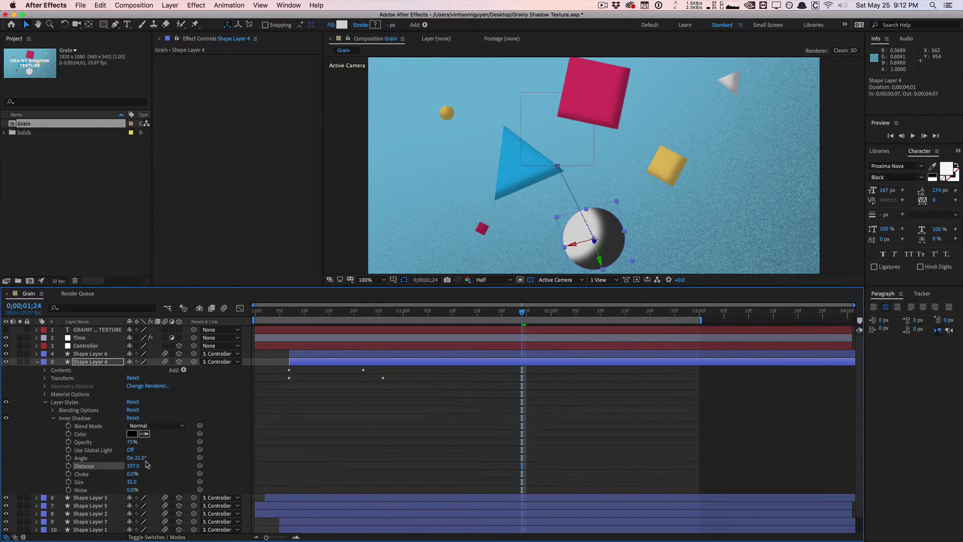
{"action": "left_click", "coordinate": [136, 467]}
{"action": "type", "text": "70"}
{"action": "key", "text": "Return"}
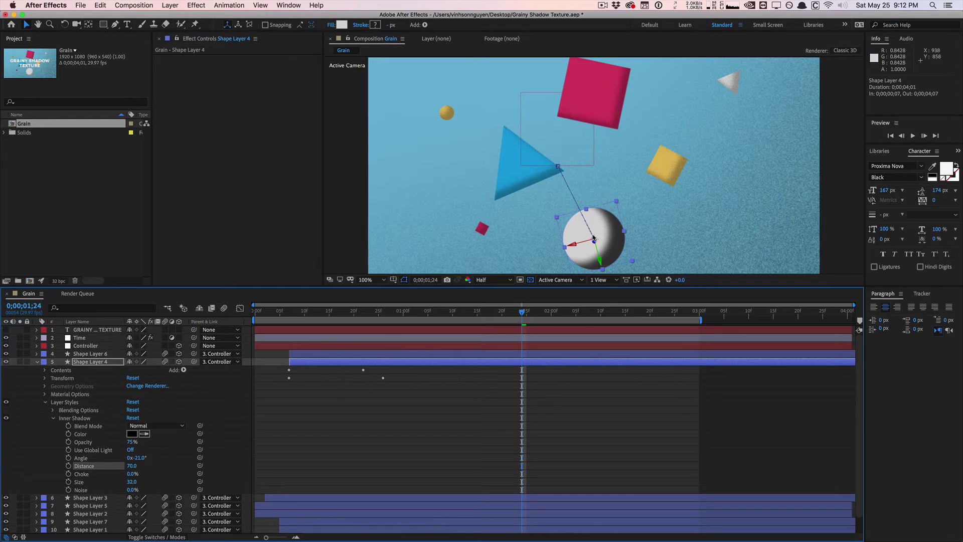
Give the sphere's Inner Shadow about 14% Noise, zooming in to check the grain
{"action": "left_click", "coordinate": [81, 492]}
{"action": "left_click_drag", "start_coordinate": [130, 492], "coordinate": [136, 490]}
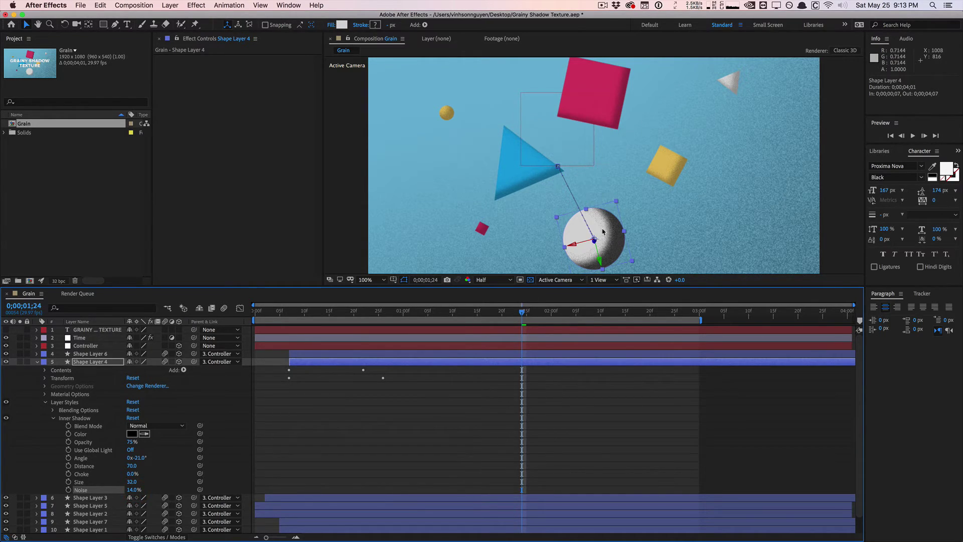
{"action": "key", "text": "period"}
{"action": "key", "text": "comma"}
{"action": "left_click", "coordinate": [387, 240]}
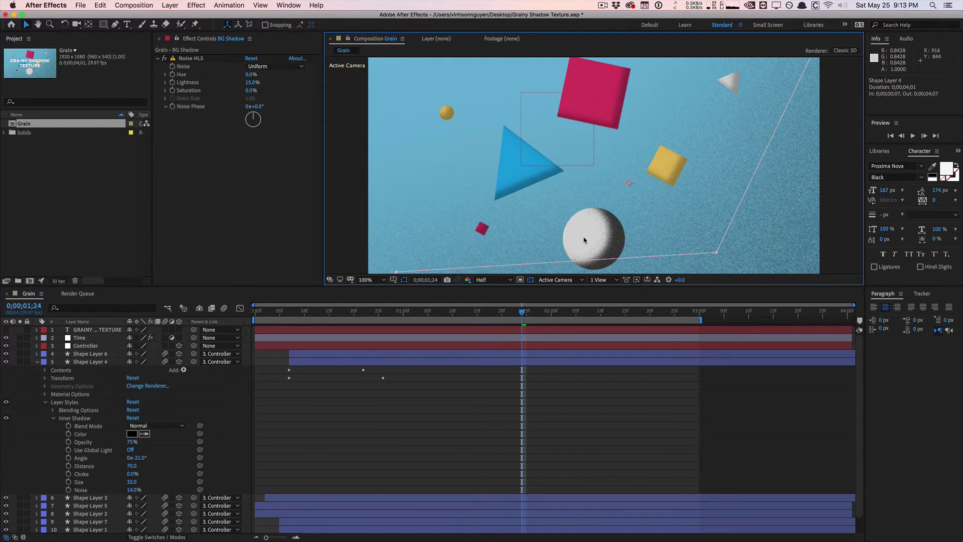
{"action": "key", "text": "period"}
{"action": "key", "text": "comma"}
Set the Inner Shadow Choke to 11%
{"action": "left_click_drag", "start_coordinate": [131, 475], "coordinate": [146, 472]}
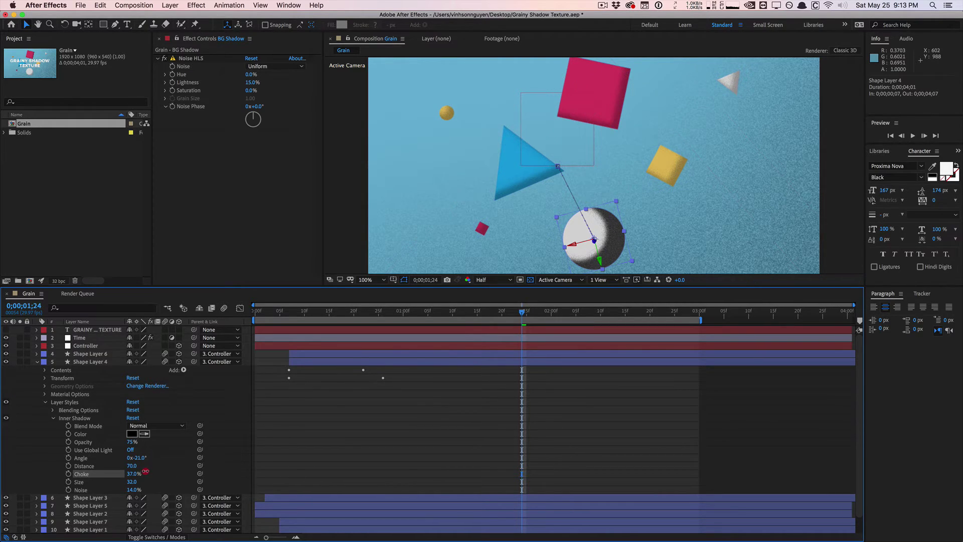
{"action": "left_click_drag", "start_coordinate": [134, 473], "coordinate": [132, 472]}
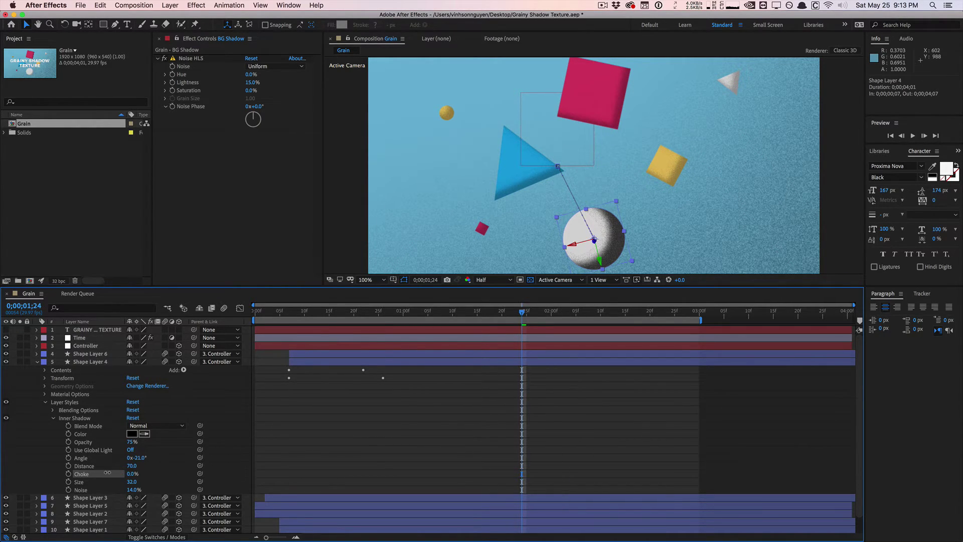
{"action": "left_click_drag", "start_coordinate": [107, 473], "coordinate": [114, 473]}
Lower the sphere's Inner Shadow to 40% opacity and 40 distance
{"action": "left_click", "coordinate": [113, 474]}
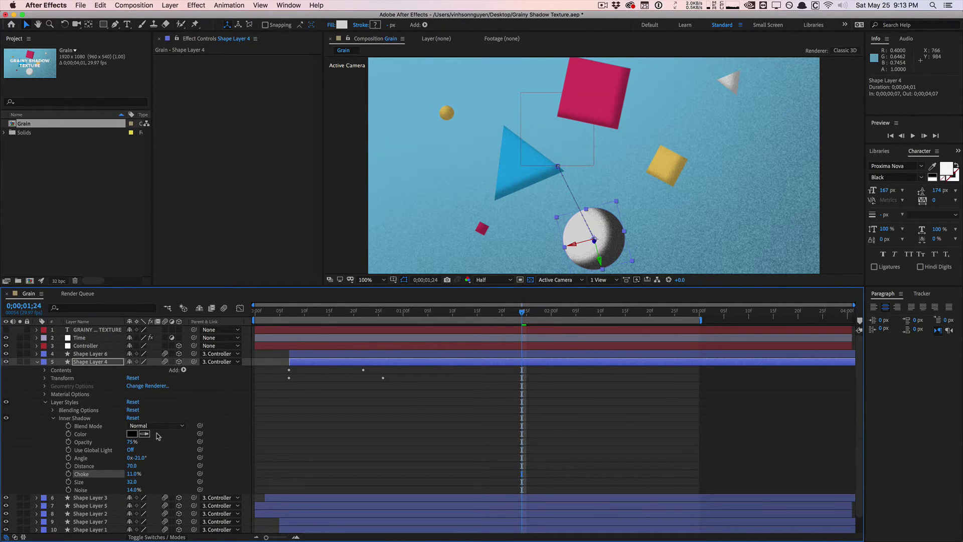
{"action": "left_click", "coordinate": [132, 441]}
{"action": "type", "text": "40"}
{"action": "key", "text": "Return"}
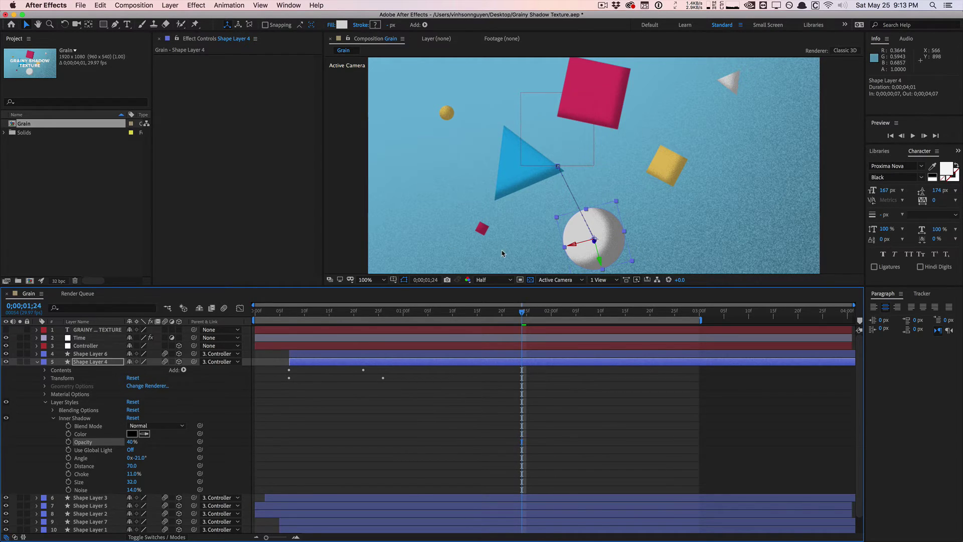
{"action": "left_click", "coordinate": [132, 467]}
{"action": "type", "text": "40"}
{"action": "key", "text": "Return"}
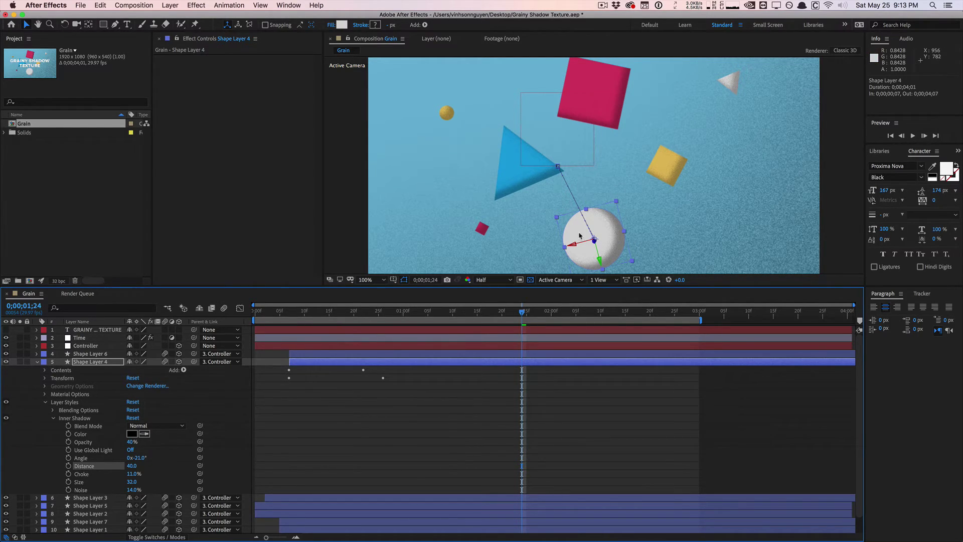
Preview the shadow at frames 0;00;01;09, 0;00;01;18 and 0;00;02;19, then select Inner Shadow
{"action": "left_click", "coordinate": [448, 315]}
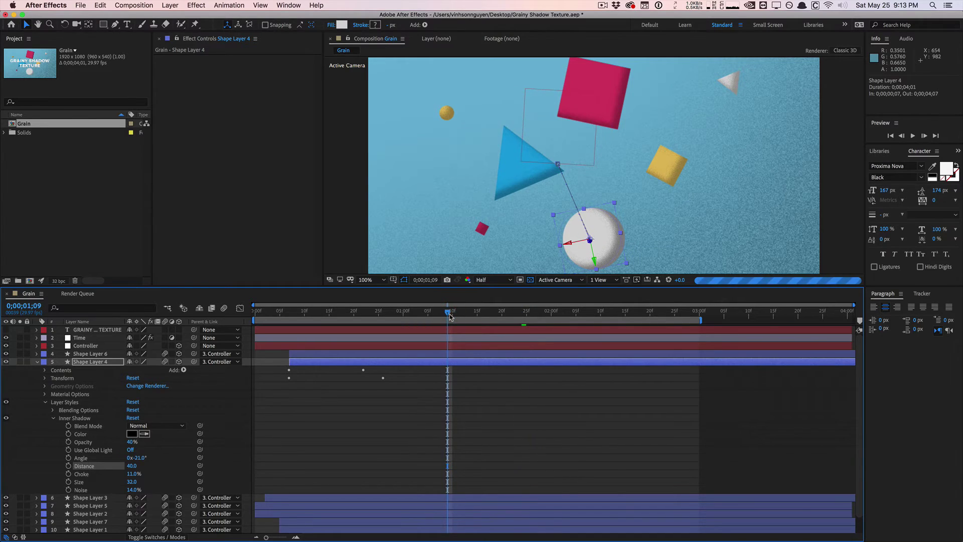
{"action": "left_click", "coordinate": [365, 316]}
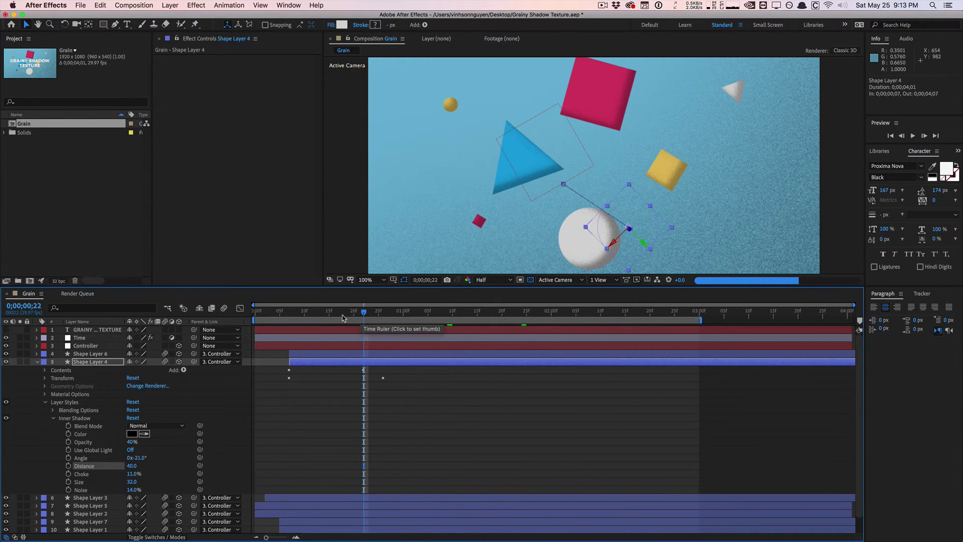
{"action": "left_click", "coordinate": [492, 315]}
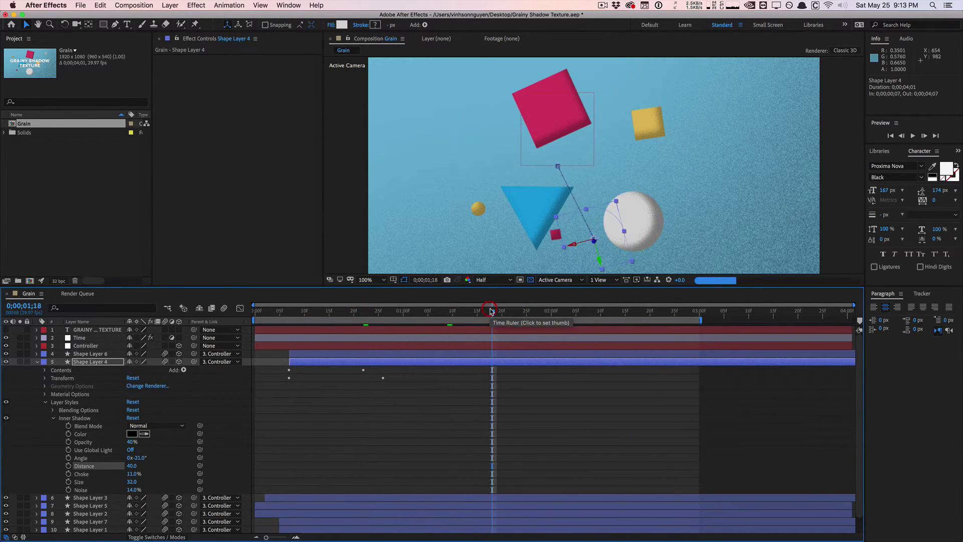
{"action": "left_click", "coordinate": [645, 314]}
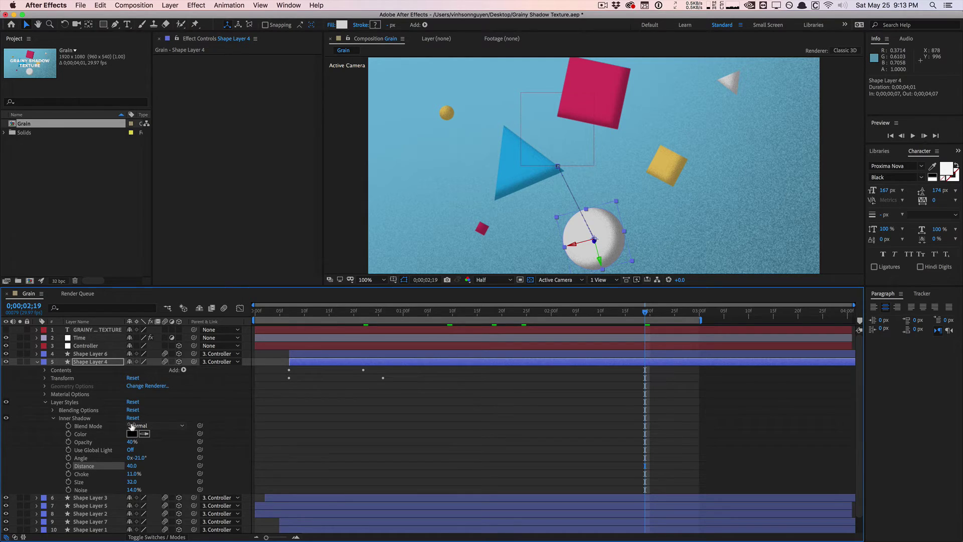
{"action": "left_click", "coordinate": [72, 419]}
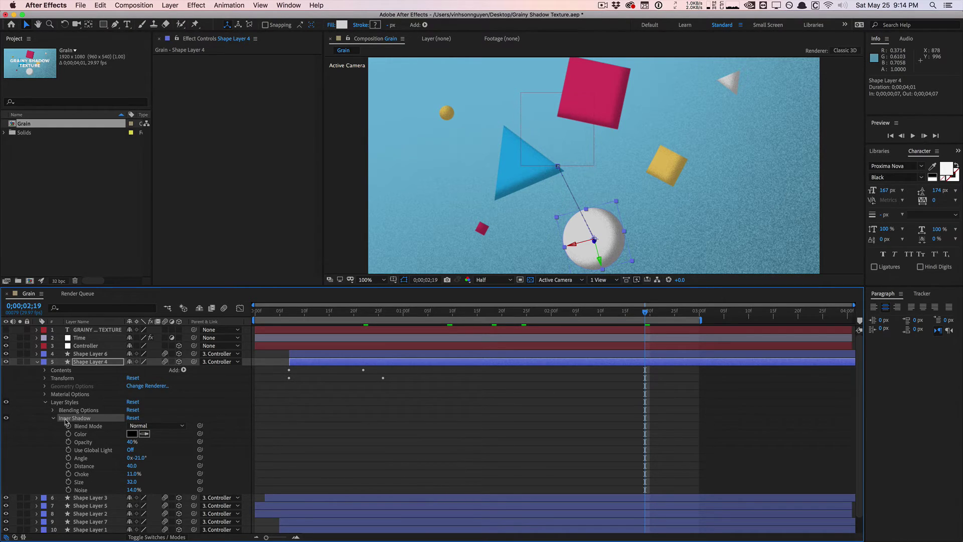
Delete the sphere's Inner Shadow style
{"action": "key", "text": "Delete"}
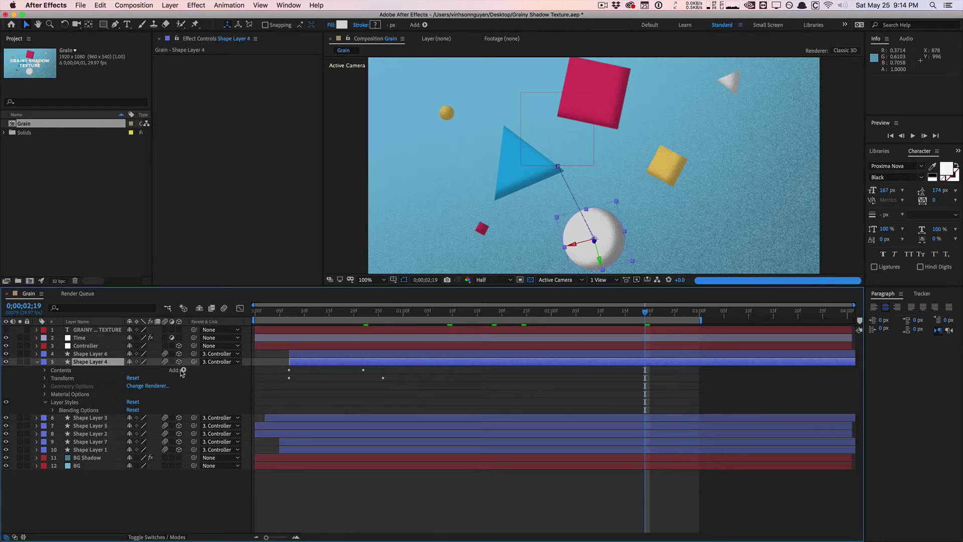
{"action": "left_click", "coordinate": [182, 370]}
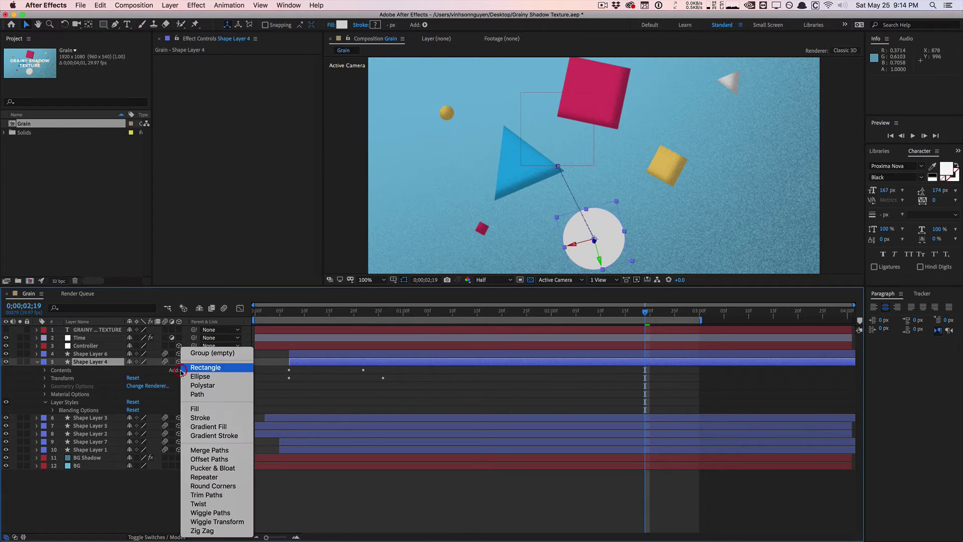
{"action": "left_click", "coordinate": [113, 385]}
Add a Bevel and Emboss layer style to the sphere and expand its settings
{"action": "left_click", "coordinate": [170, 5]}
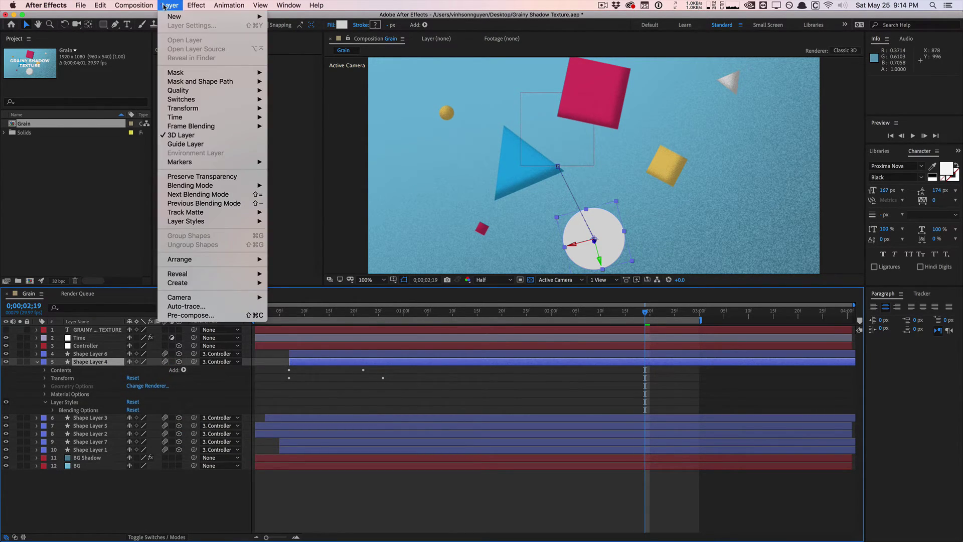
{"action": "mouse_move", "coordinate": [219, 226]}
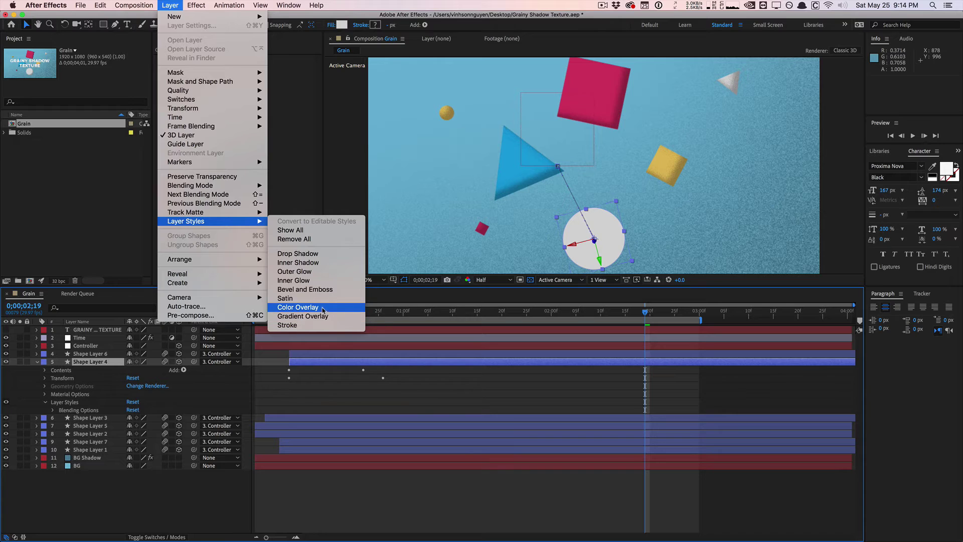
{"action": "left_click", "coordinate": [321, 289]}
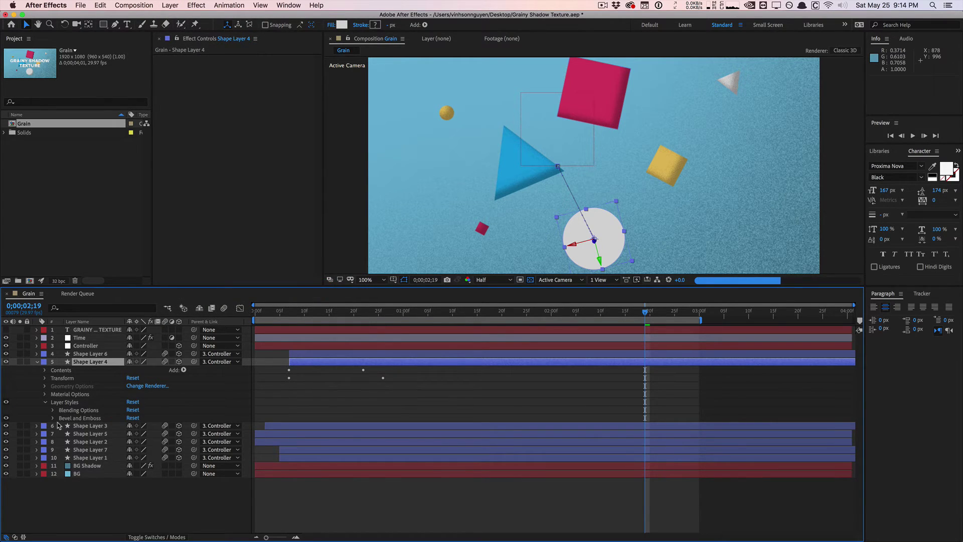
{"action": "left_click", "coordinate": [52, 418]}
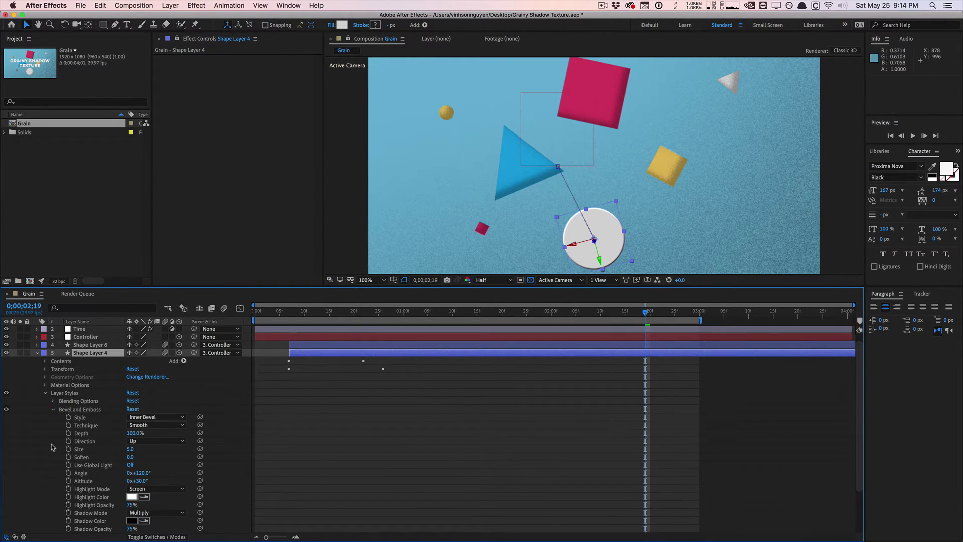
Set the bevel size to 20 and both Highlight Mode and Shadow Mode to Normal
{"action": "scroll", "coordinate": [52, 446], "scroll_direction": "down", "scroll_amount": 1}
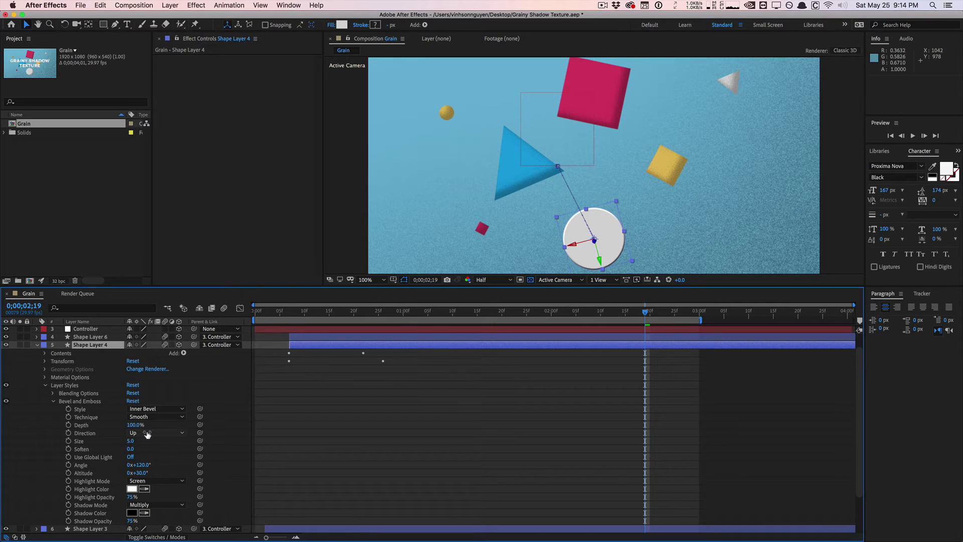
{"action": "left_click", "coordinate": [132, 441]}
{"action": "type", "text": "20"}
{"action": "key", "text": "Return"}
{"action": "scroll", "coordinate": [149, 490], "scroll_direction": "down", "scroll_amount": 2}
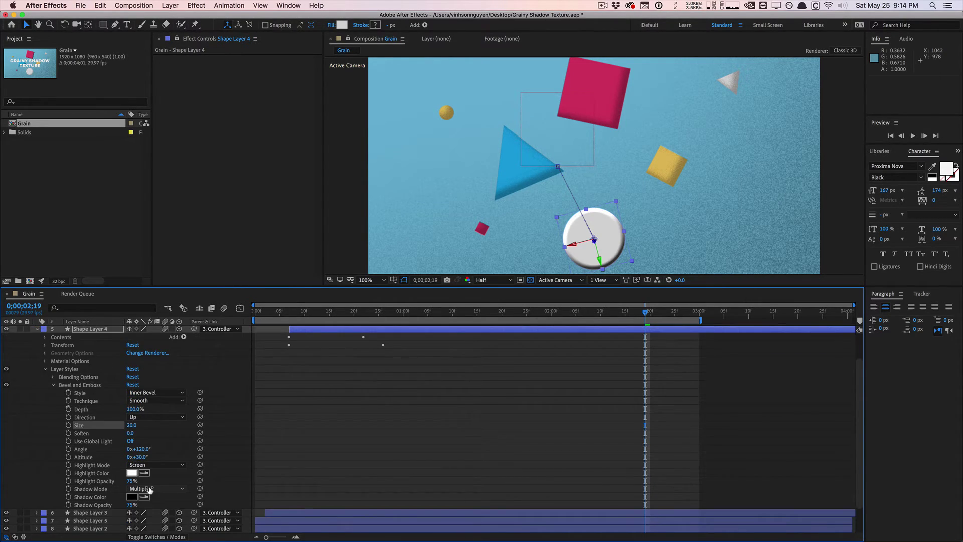
{"action": "left_click", "coordinate": [147, 466]}
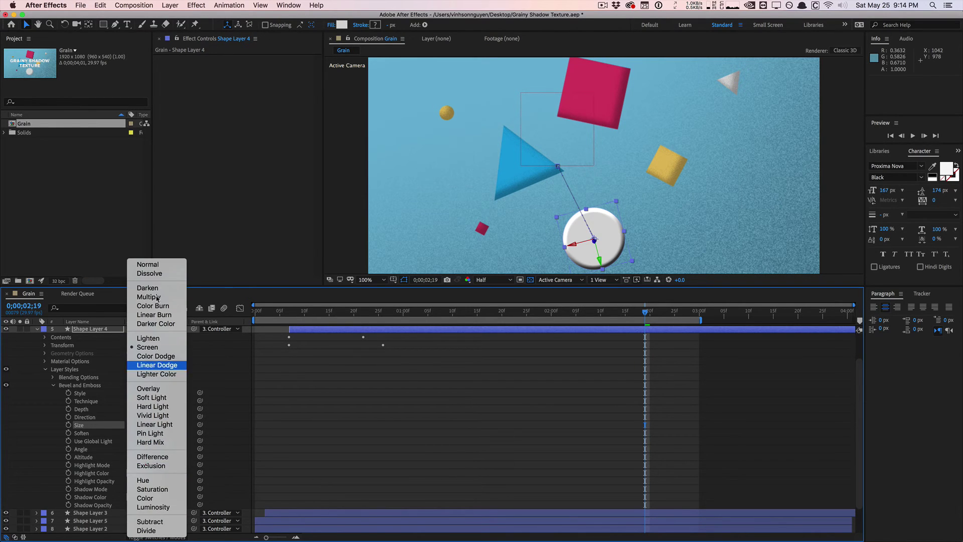
{"action": "left_click", "coordinate": [156, 264]}
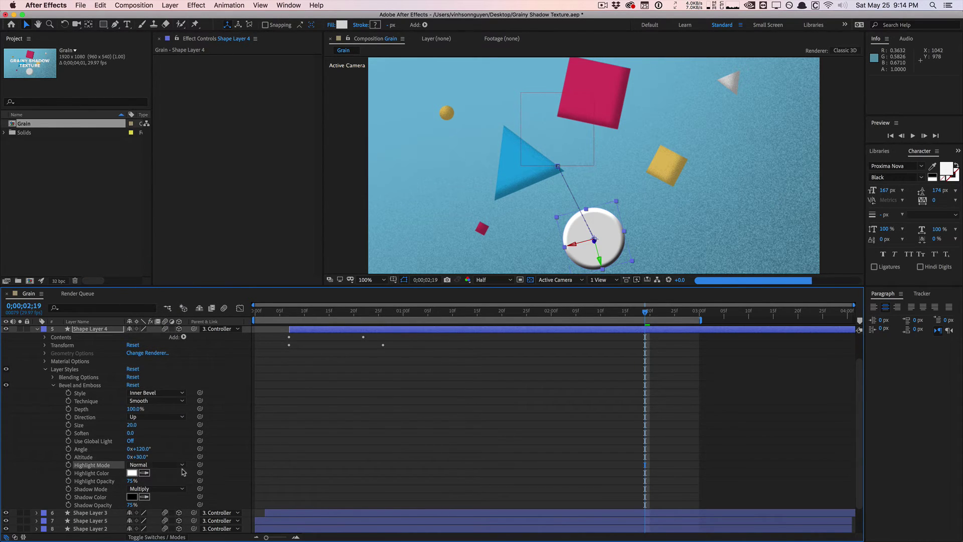
{"action": "left_click", "coordinate": [176, 484]}
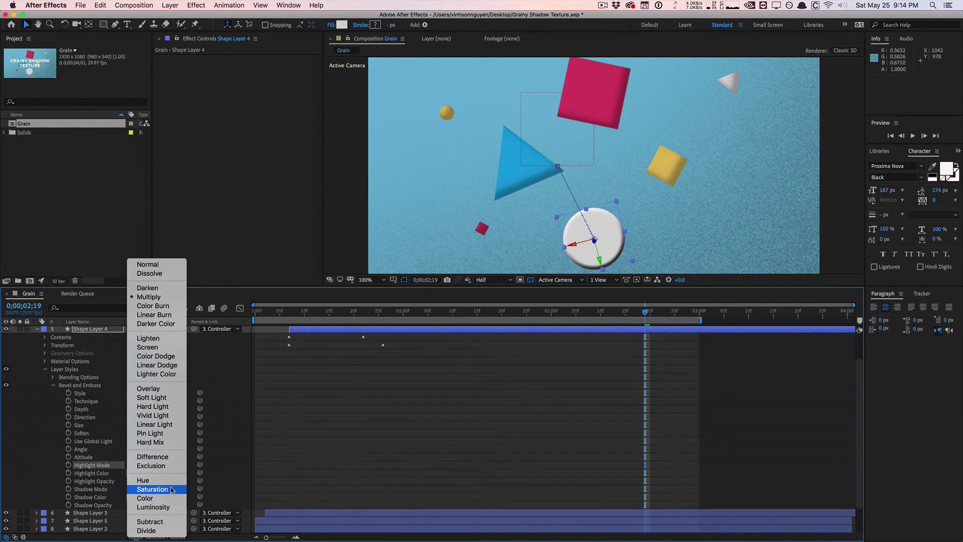
{"action": "left_click", "coordinate": [156, 264]}
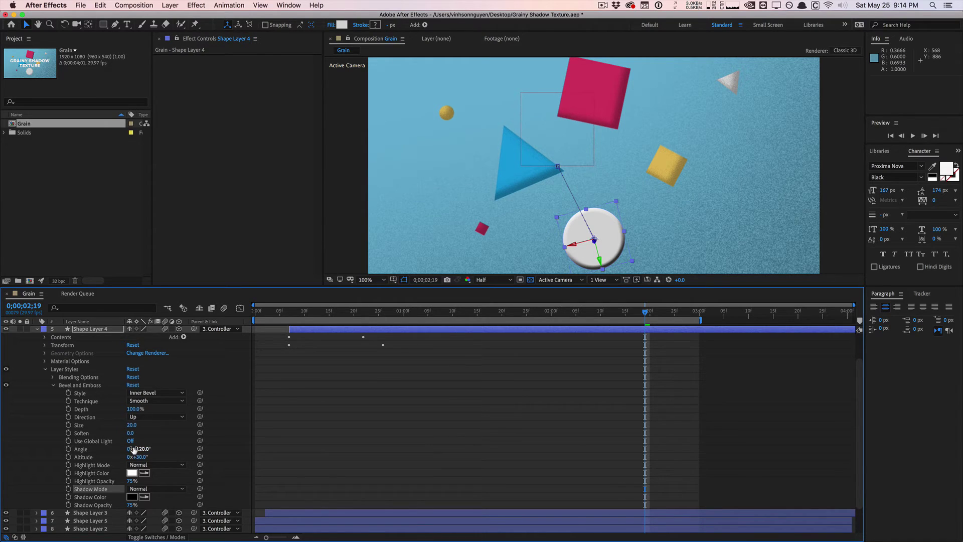
Adjust the bevel lighting angle and altitude, then enlarge the bevel size to 34
{"action": "left_click_drag", "start_coordinate": [143, 457], "coordinate": [149, 456]}
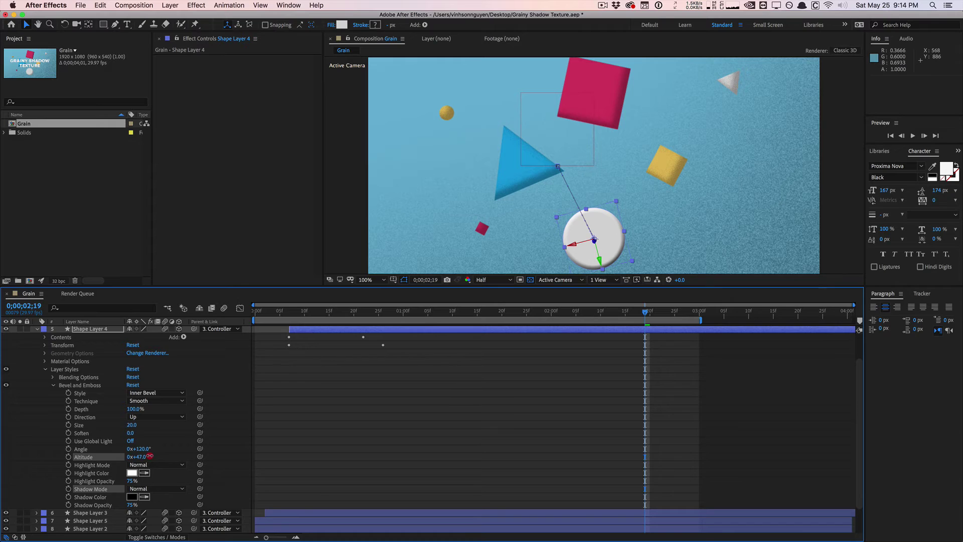
{"action": "mouse_move", "coordinate": [128, 456]}
{"action": "left_mouse_down"}
{"action": "mouse_move", "coordinate": [197, 448]}
{"action": "mouse_move", "coordinate": [125, 450]}
{"action": "mouse_move", "coordinate": [158, 447]}
{"action": "mouse_move", "coordinate": [136, 433]}
{"action": "mouse_move", "coordinate": [246, 423]}
{"action": "left_mouse_up"}
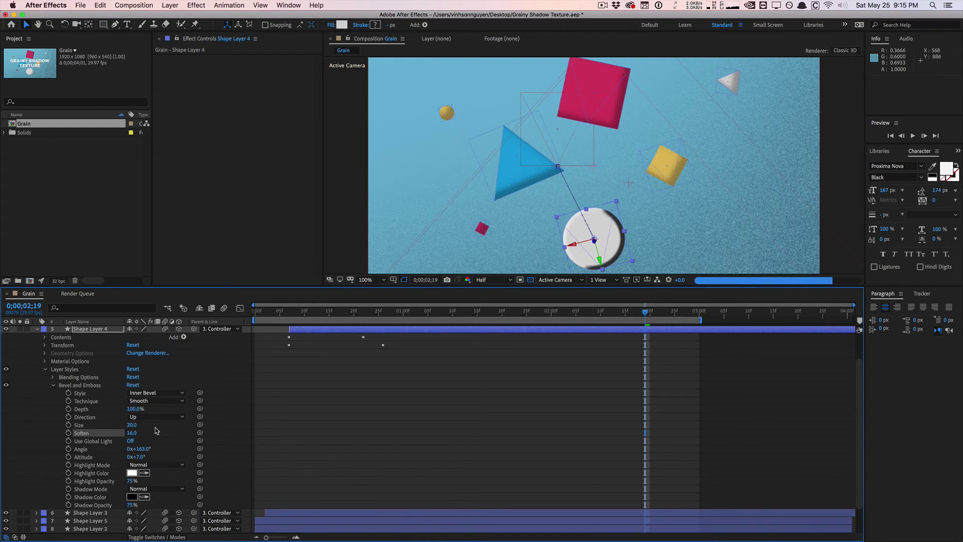
{"action": "left_click_drag", "start_coordinate": [134, 428], "coordinate": [140, 425]}
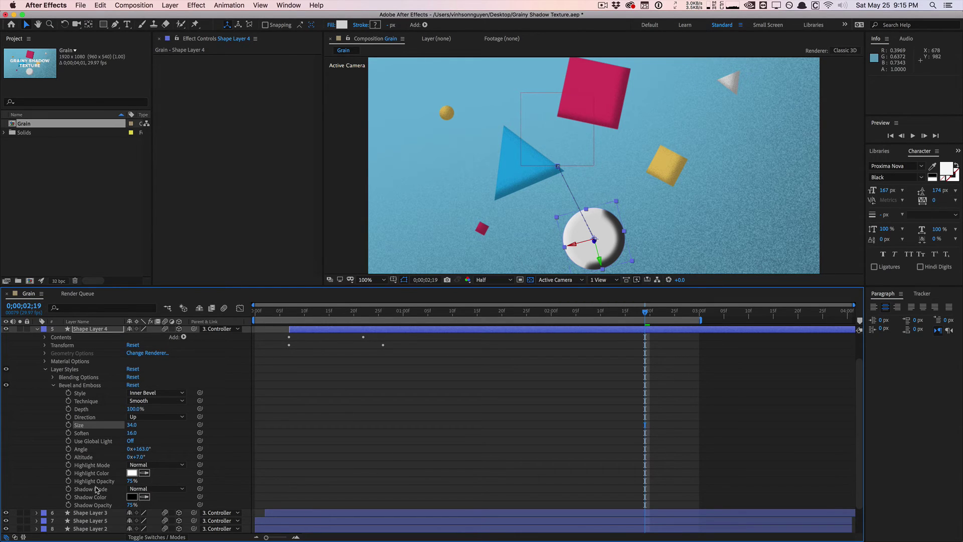
Switch the bevel Shadow Mode to Dissolve with 20% shadow opacity
{"action": "left_click", "coordinate": [168, 495]}
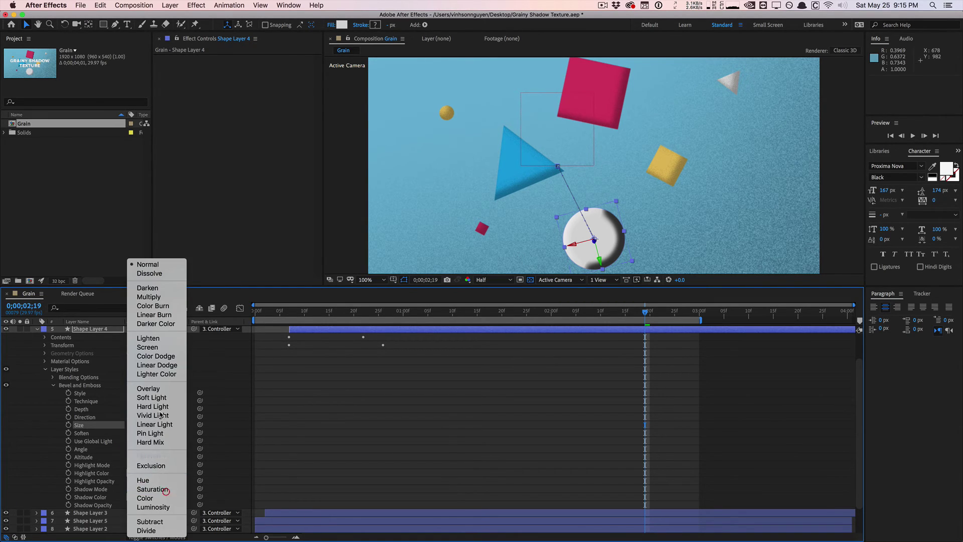
{"action": "left_click", "coordinate": [156, 273]}
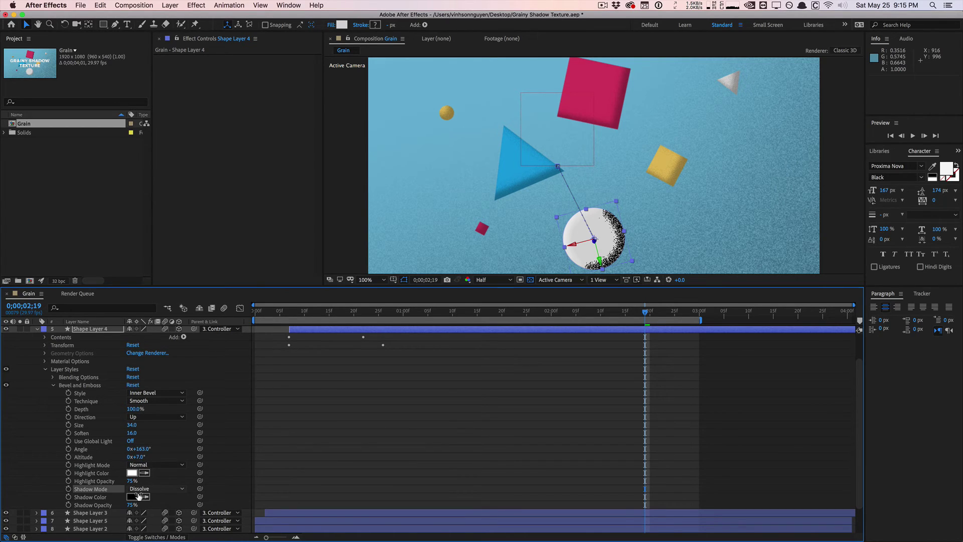
{"action": "left_click", "coordinate": [131, 504]}
{"action": "type", "text": "20"}
{"action": "key", "text": "Return"}
Change the bevel shadow colour to a muted blue-grey, 4E6271
{"action": "left_click", "coordinate": [131, 497]}
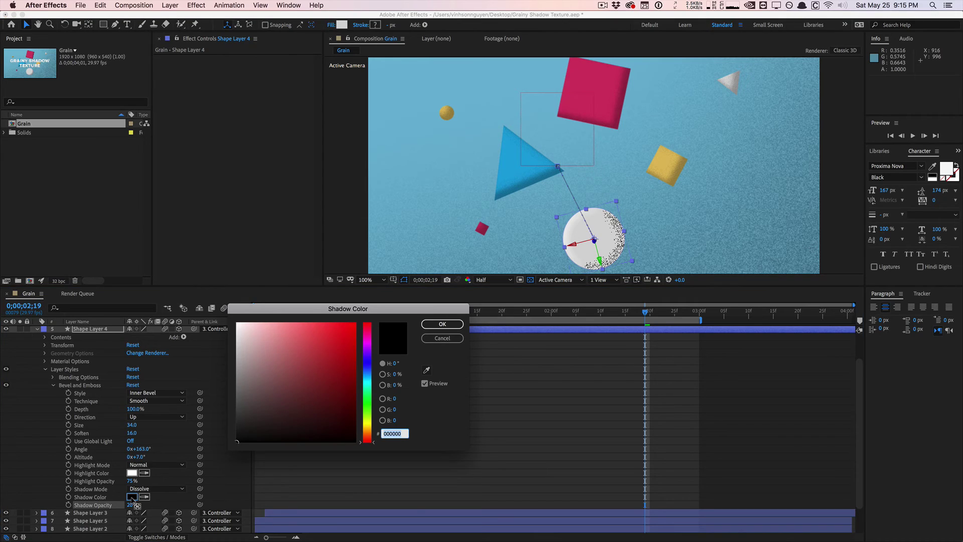
{"action": "left_click_drag", "start_coordinate": [256, 371], "coordinate": [232, 389]}
{"action": "left_click", "coordinate": [367, 371]}
{"action": "left_click_drag", "start_coordinate": [367, 372], "coordinate": [367, 375]}
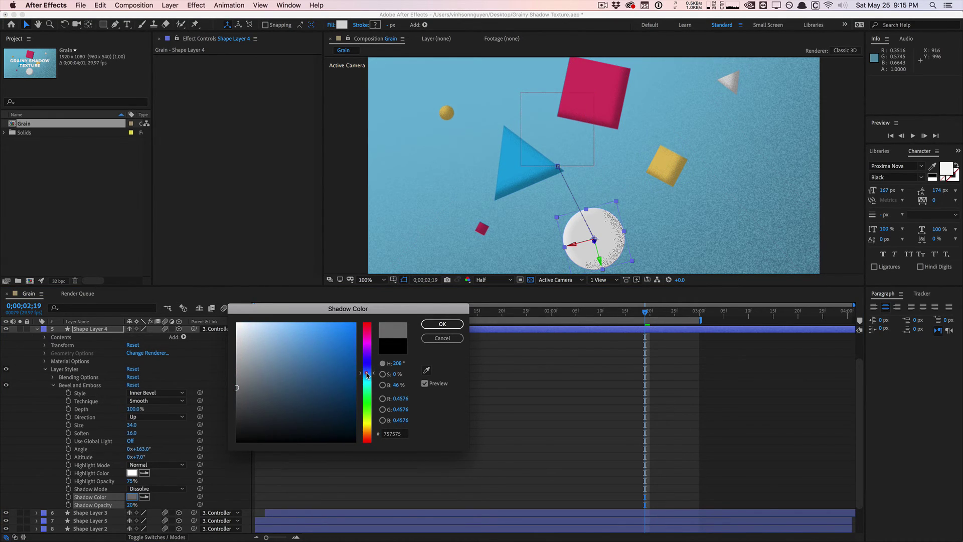
{"action": "left_click_drag", "start_coordinate": [258, 378], "coordinate": [274, 389]}
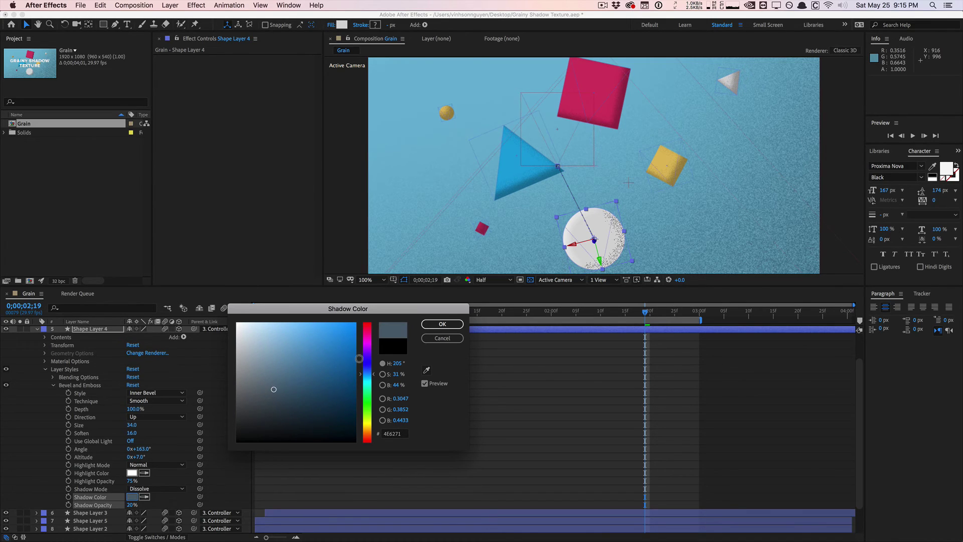
{"action": "left_click", "coordinate": [457, 325]}
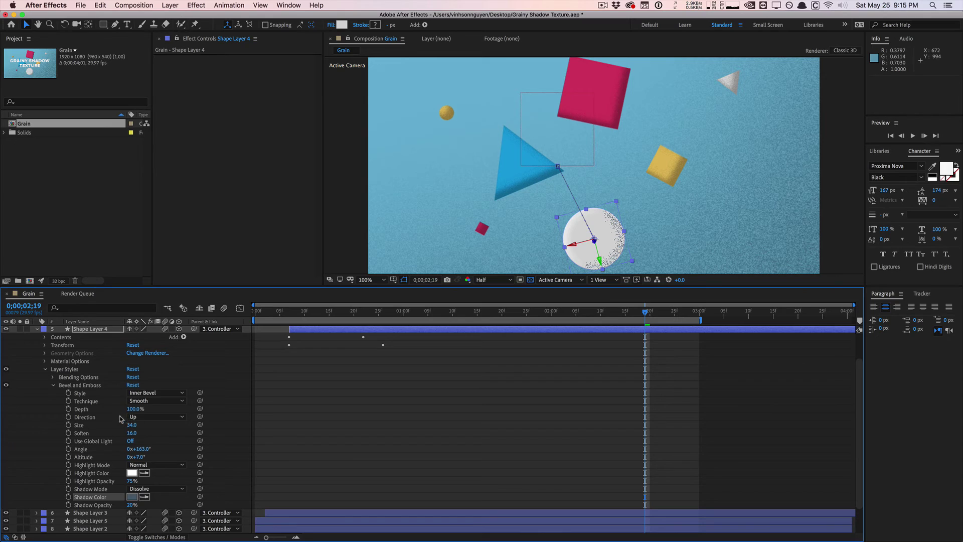
Delete the sphere's Bevel and Emboss style and reveal Shape Layer 3's keyframed properties
{"action": "left_click", "coordinate": [94, 386]}
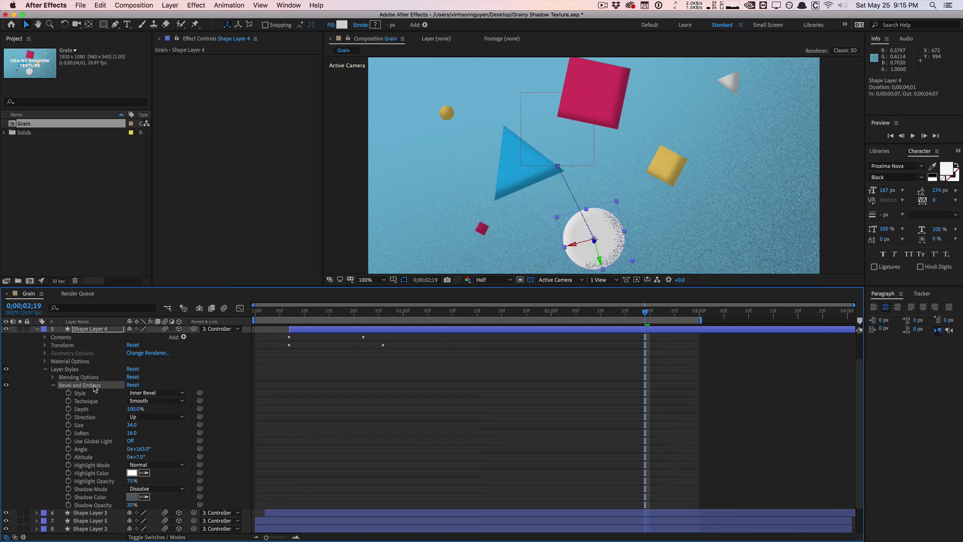
{"action": "key", "text": "Delete"}
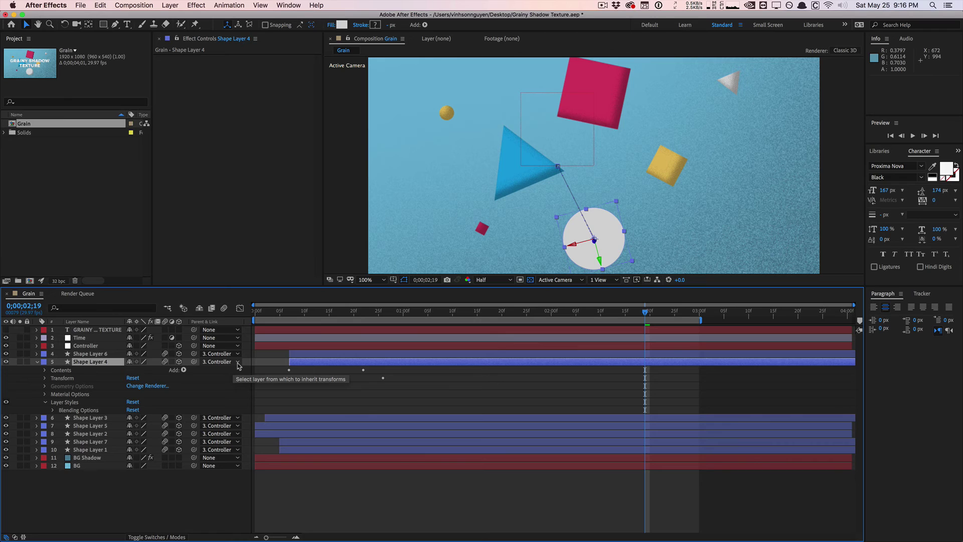
{"action": "left_click", "coordinate": [89, 418]}
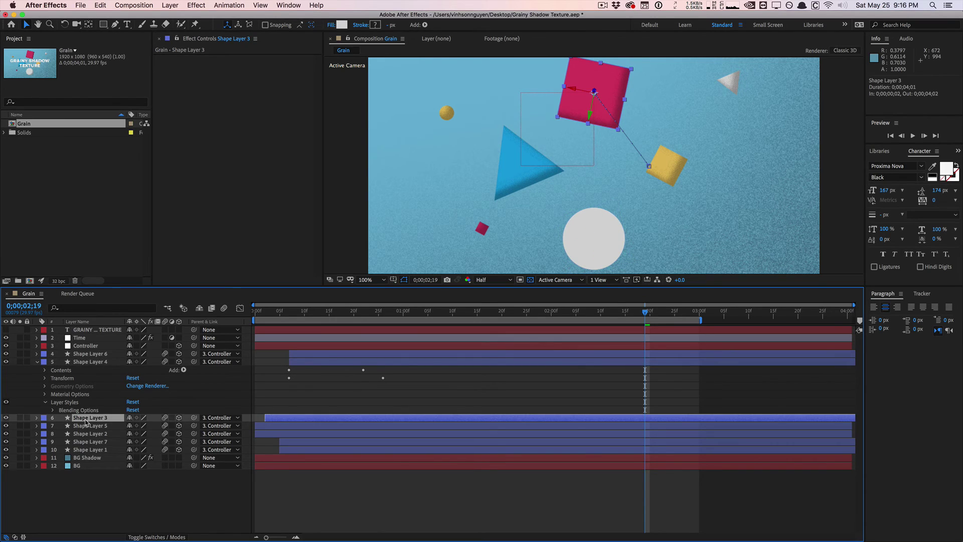
{"action": "key", "text": "u"}
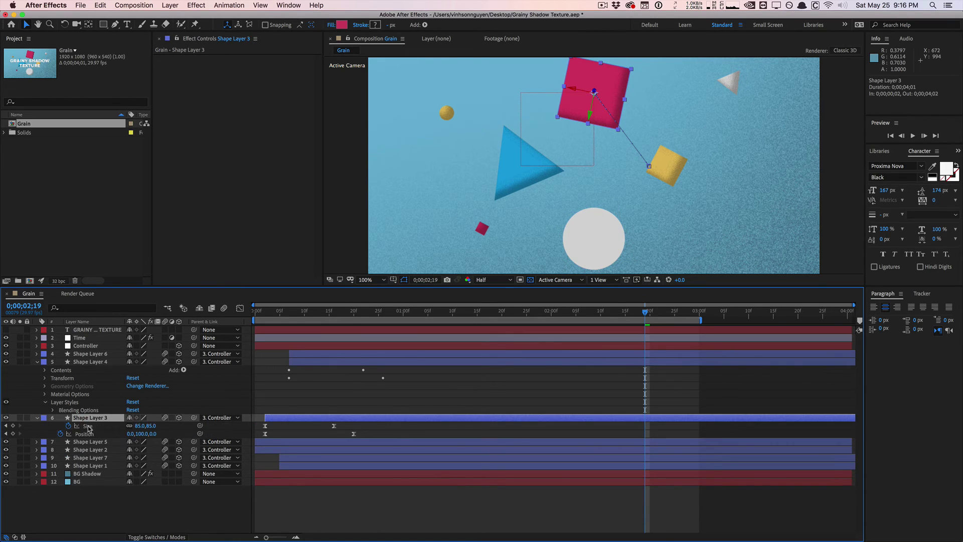
Expand Shape Layer 3's property groups, then select Shape Layer 4 and BG Shadow's noise effect
{"action": "left_click", "coordinate": [38, 418]}
{"action": "left_click", "coordinate": [39, 419]}
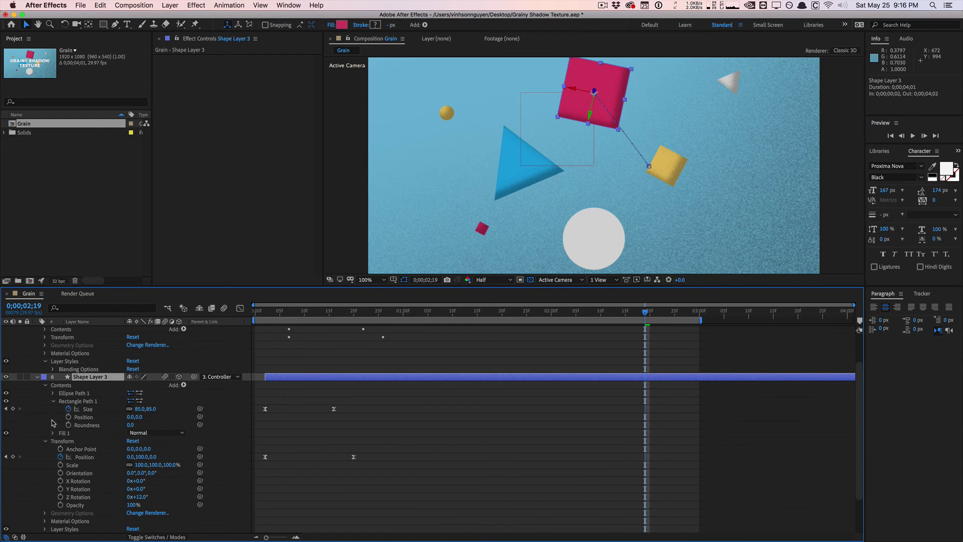
{"action": "scroll", "coordinate": [56, 431], "scroll_direction": "down", "scroll_amount": 1}
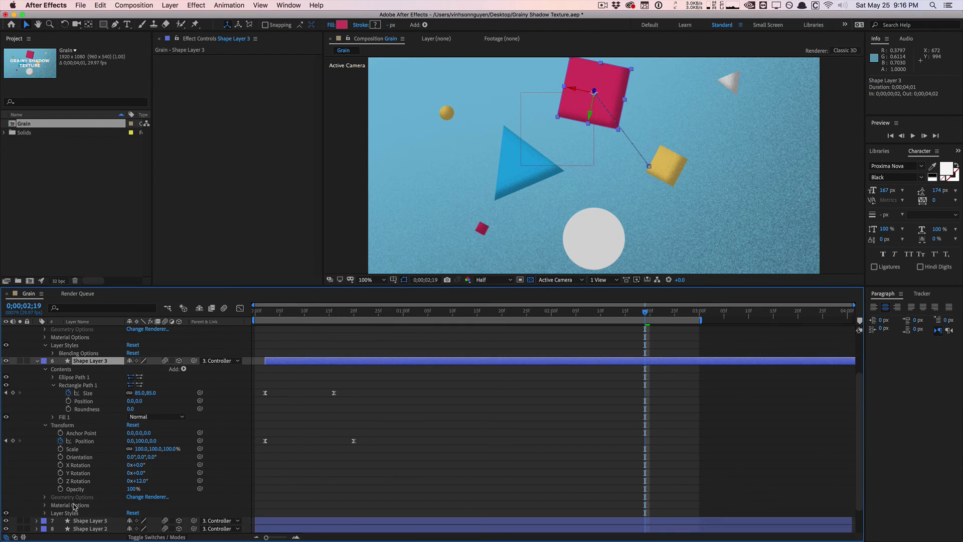
{"action": "scroll", "coordinate": [88, 365], "scroll_direction": "up", "scroll_amount": 2}
{"action": "left_click", "coordinate": [84, 329]}
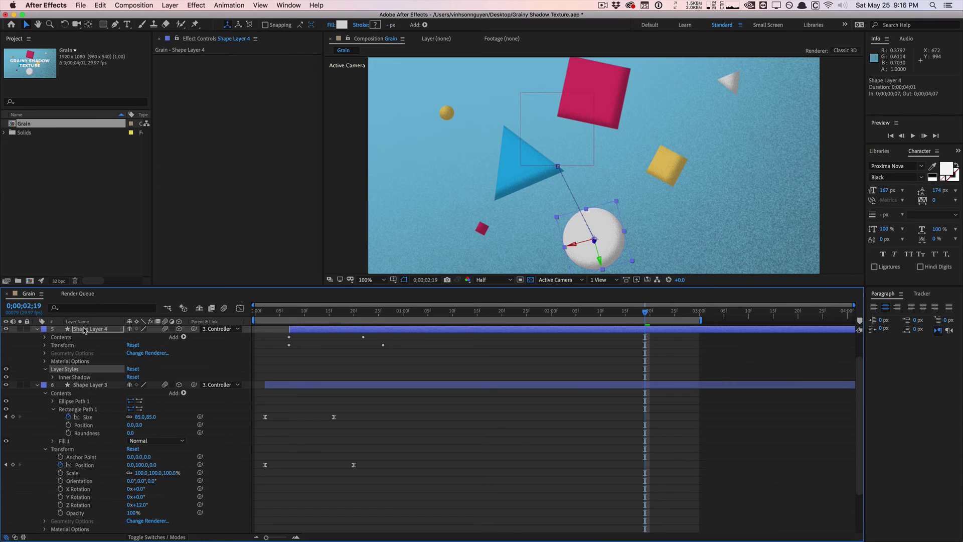
{"action": "left_click", "coordinate": [624, 257]}
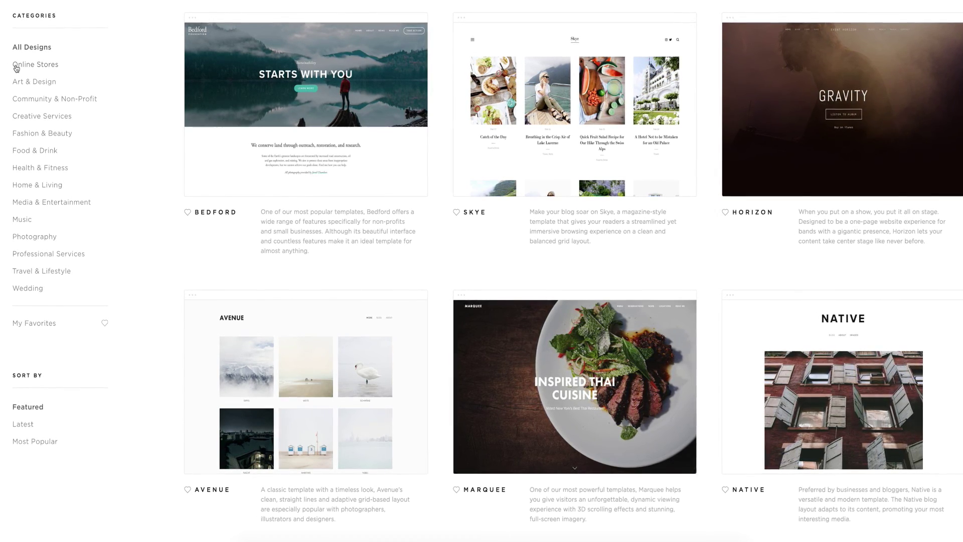
Filter templates to Online Stores, delete Bedford's extra intro sentence, and select the photographer's name
{"action": "left_click", "coordinate": [15, 66]}
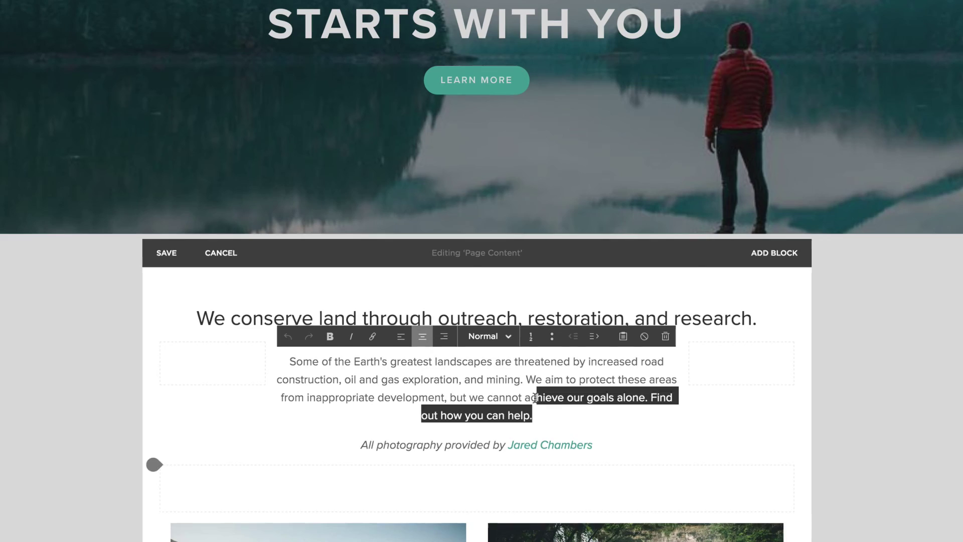
{"action": "left_click_drag", "start_coordinate": [536, 398], "coordinate": [594, 411]}
{"action": "key", "text": "BackSpace"}
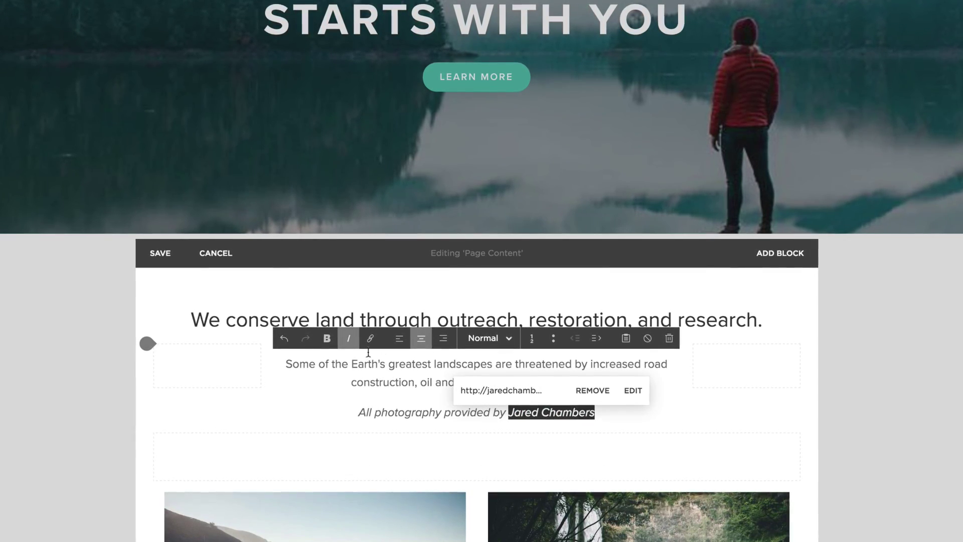
{"action": "left_click", "coordinate": [329, 338]}
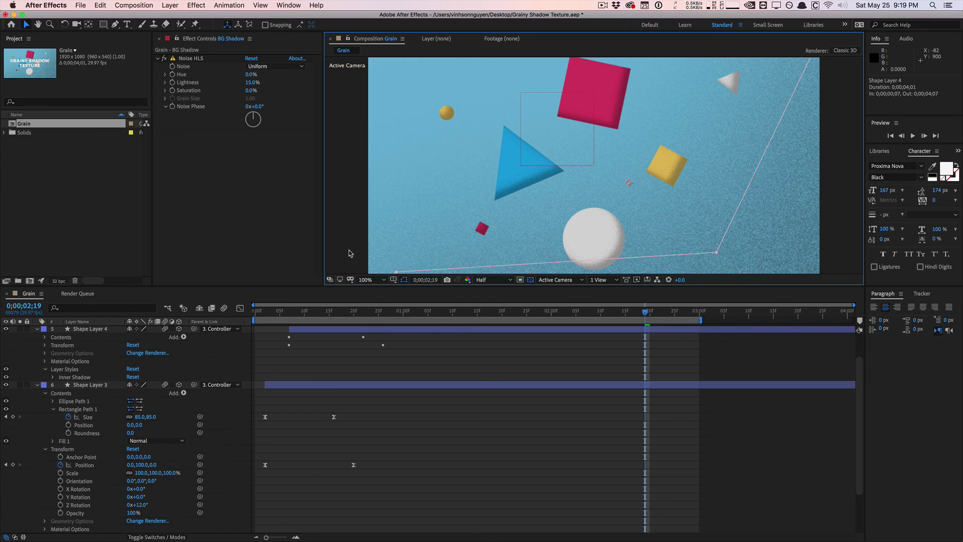
Select Shape Layer 4 in the timeline and scroll up to its Inner Shadow style
{"action": "left_click", "coordinate": [317, 330]}
{"action": "scroll", "coordinate": [107, 345], "scroll_direction": "up", "scroll_amount": 2}
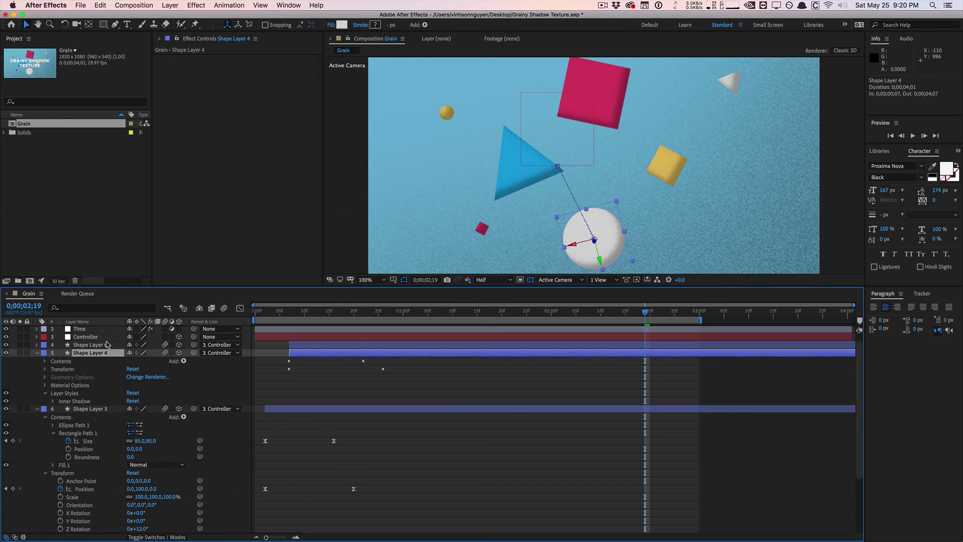